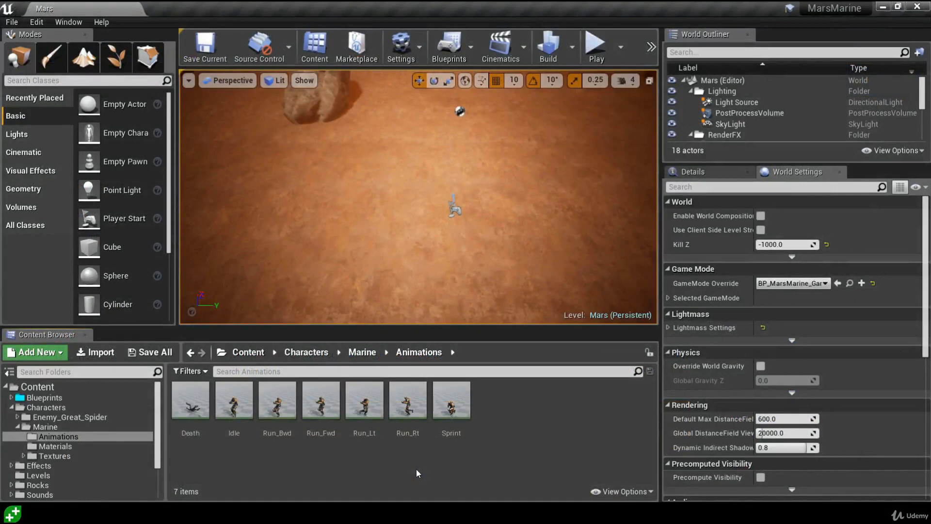
Create an Animation Blueprint targeting Marine_Skeleton in the Marine Animations folder and name it AnimBP_Marine
right_click(416, 473)
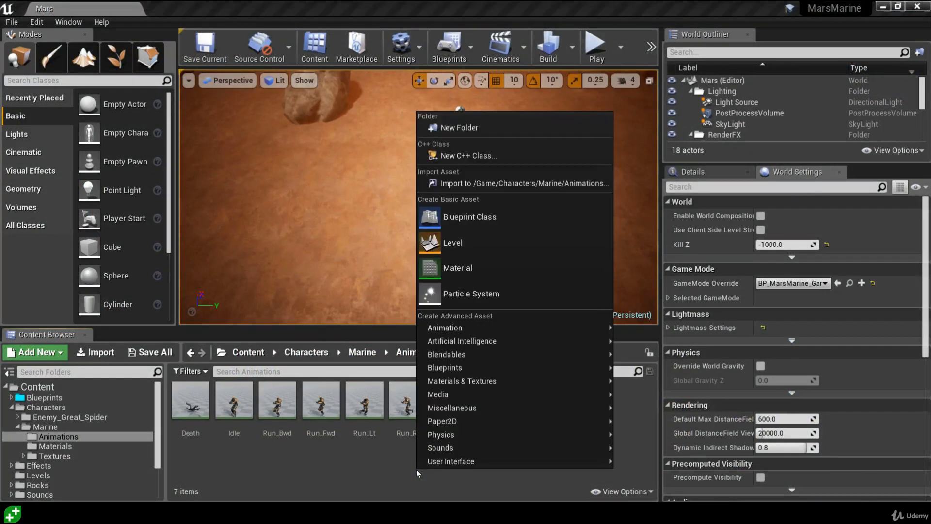
mouse_move(477, 327)
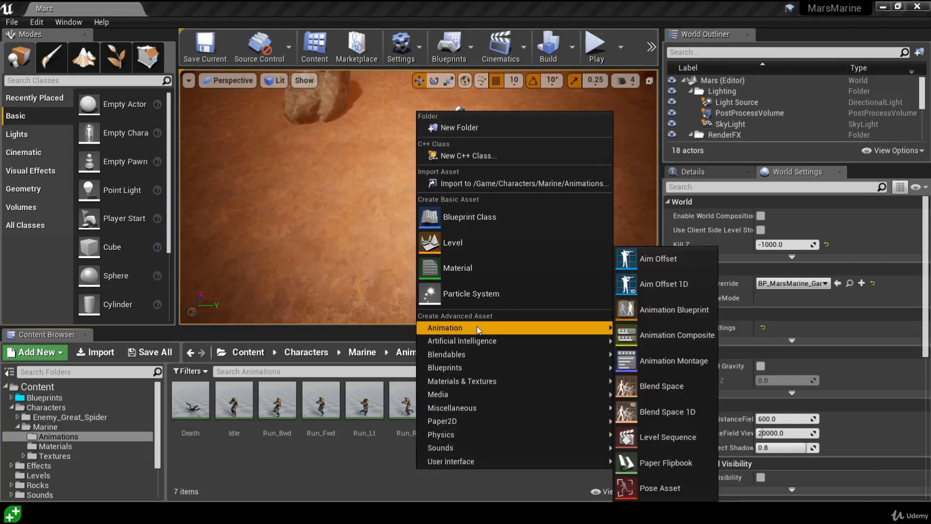
left_click(674, 315)
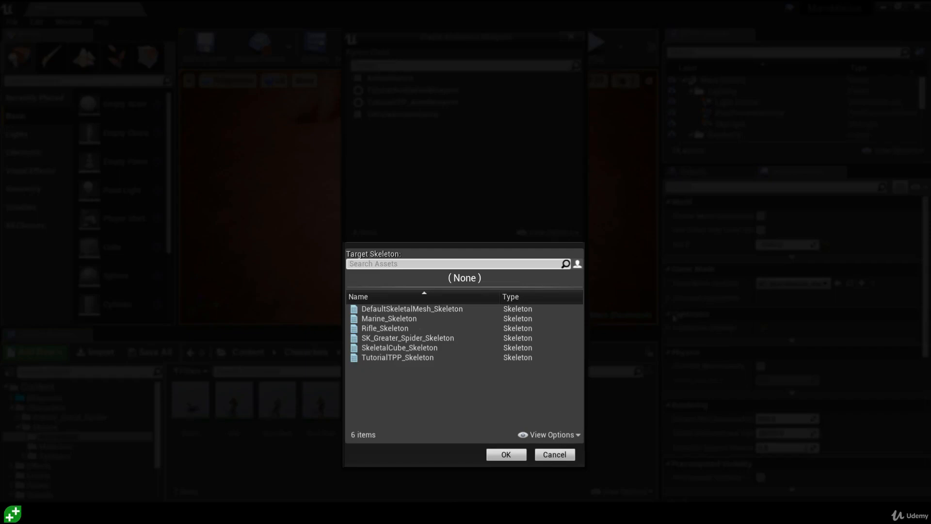
left_click(425, 318)
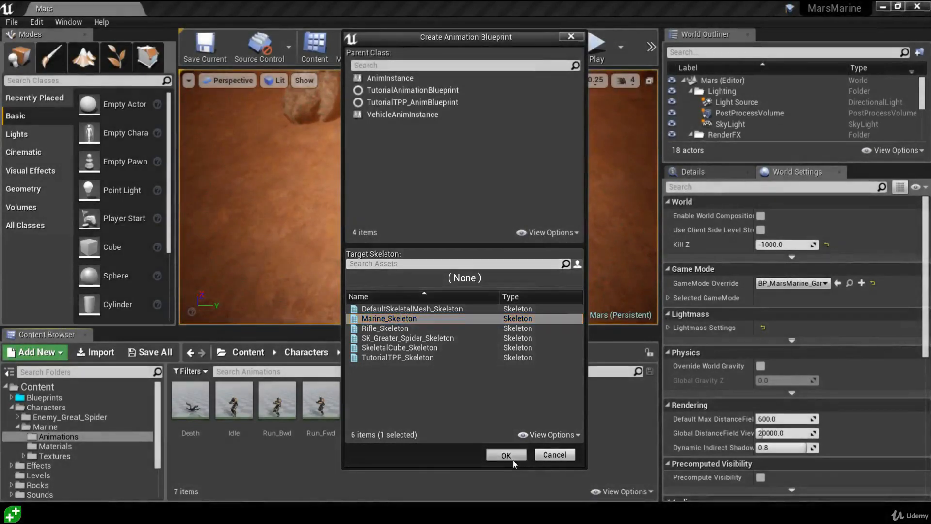
left_click(510, 456)
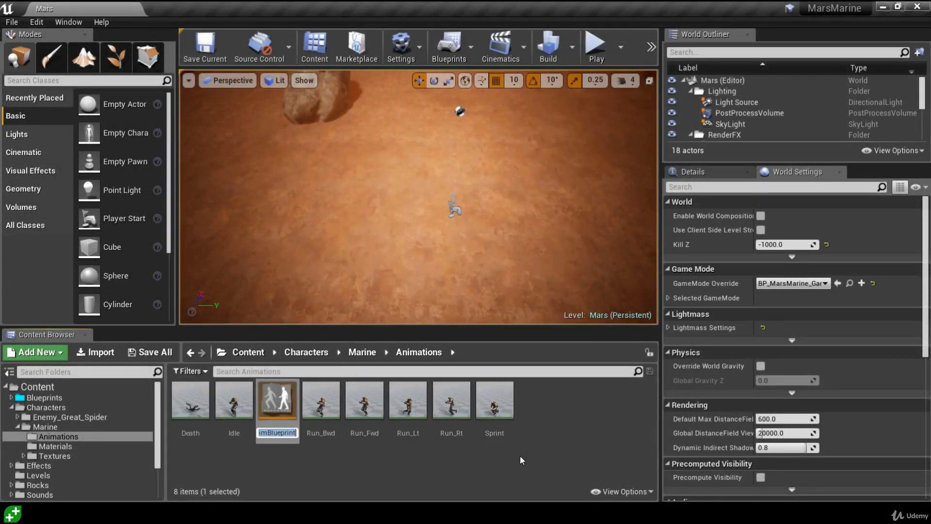
type("AnimBP_")
type("Marine")
key("Return")
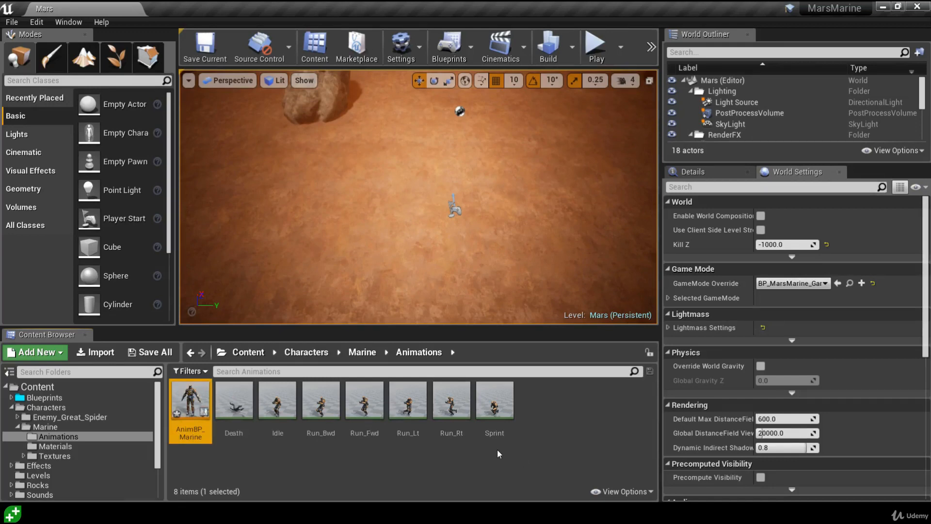
Open AnimBP_Marine and look over its Event Graph and Anim Graph
double_click(188, 402)
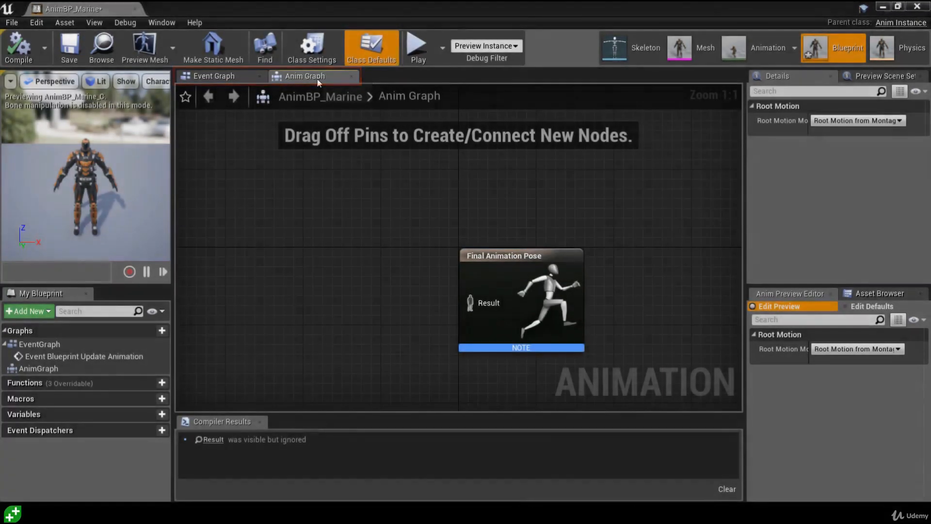
left_click(222, 78)
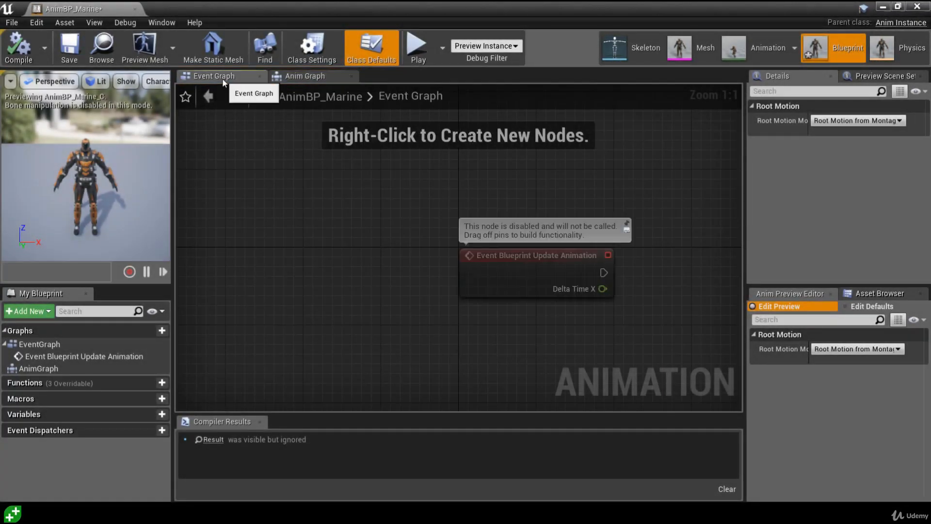
left_click(311, 76)
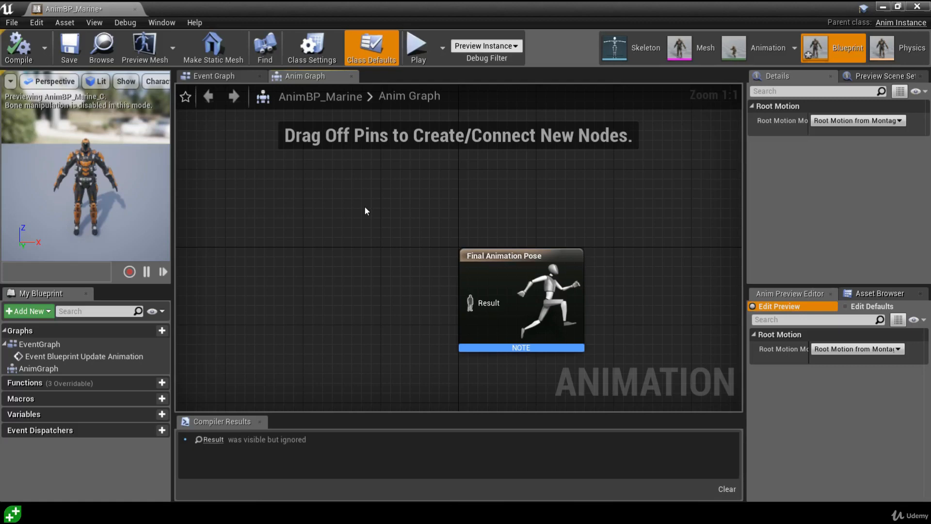
left_click(218, 76)
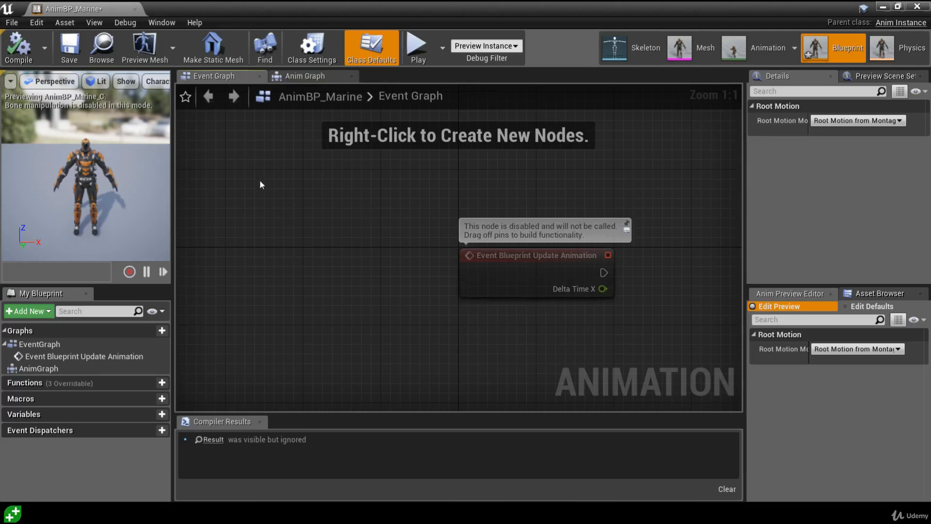
left_click(294, 74)
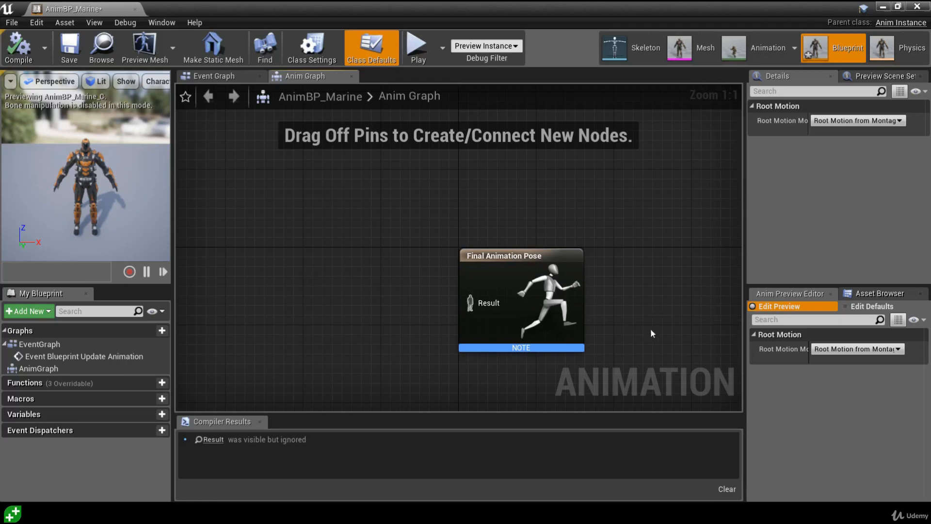
Place the Idle animation in the Anim Graph, connect it to the Final Animation Pose result, and compile AnimBP_Marine
left_click(882, 293)
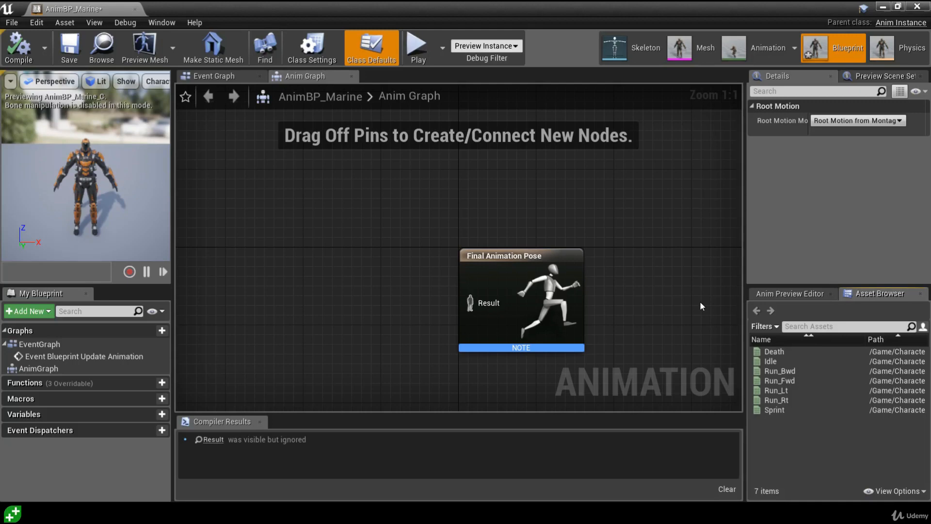
left_click(779, 362)
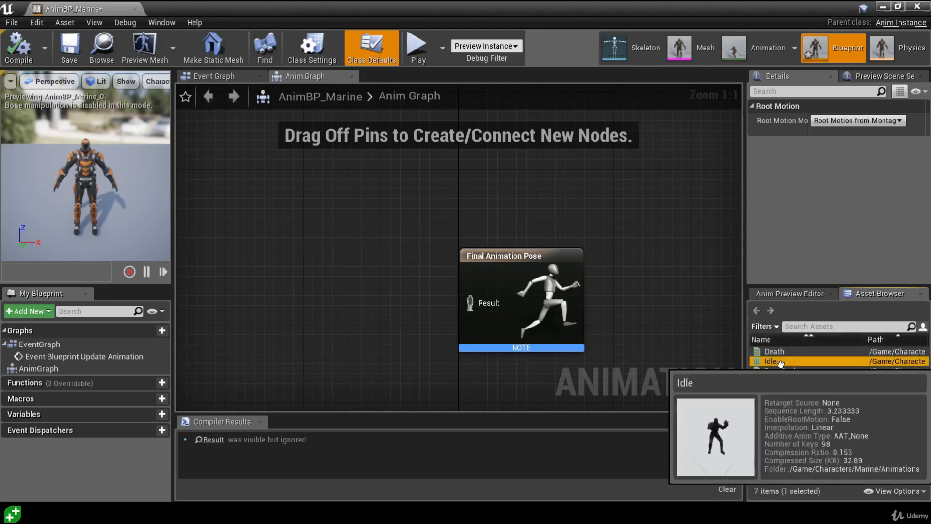
left_click_drag(780, 363, 271, 284)
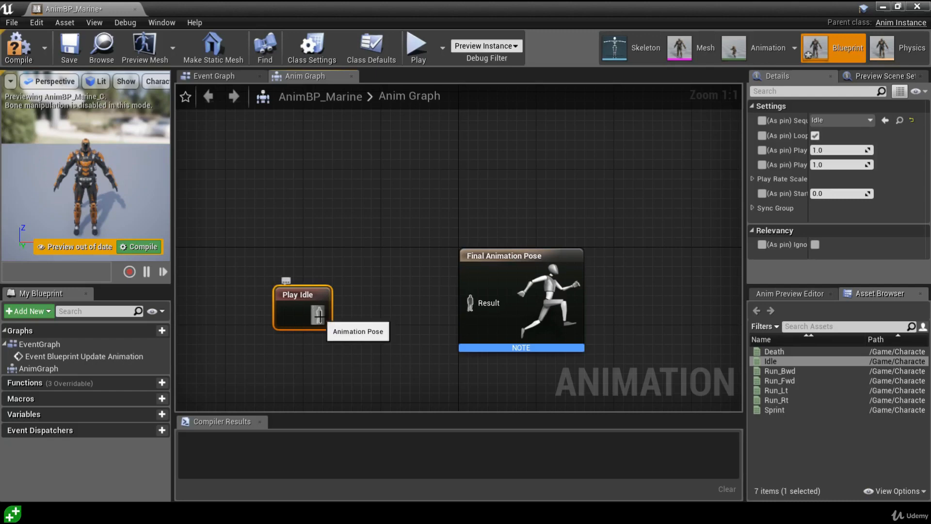
left_click_drag(319, 316, 471, 303)
left_click(395, 272)
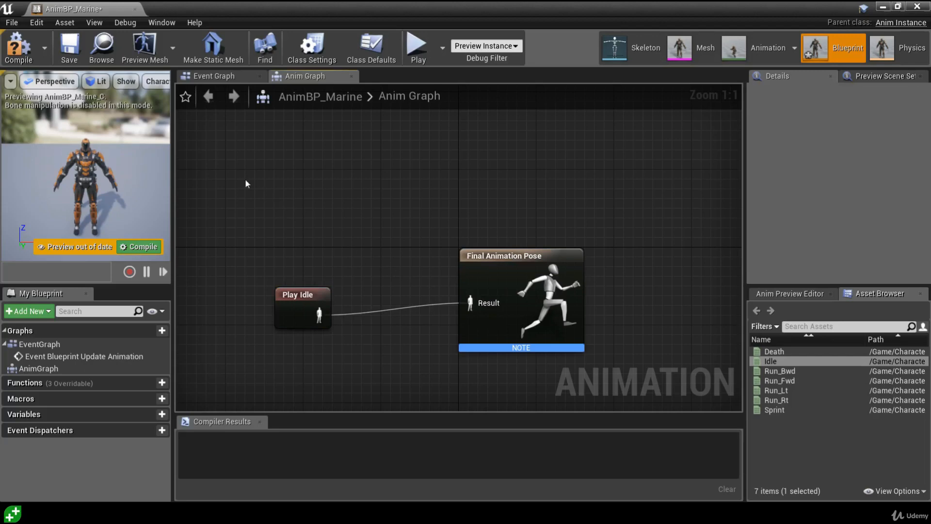
left_click(19, 46)
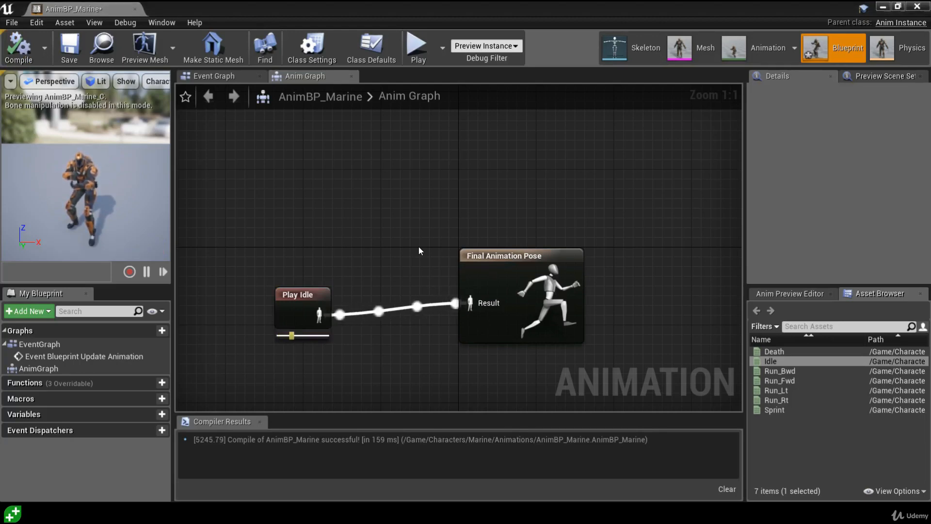
Dock the AnimBP_Marine editor alongside the Mars level and play-test the level
left_click_drag(88, 10, 203, 9)
left_click(88, 9)
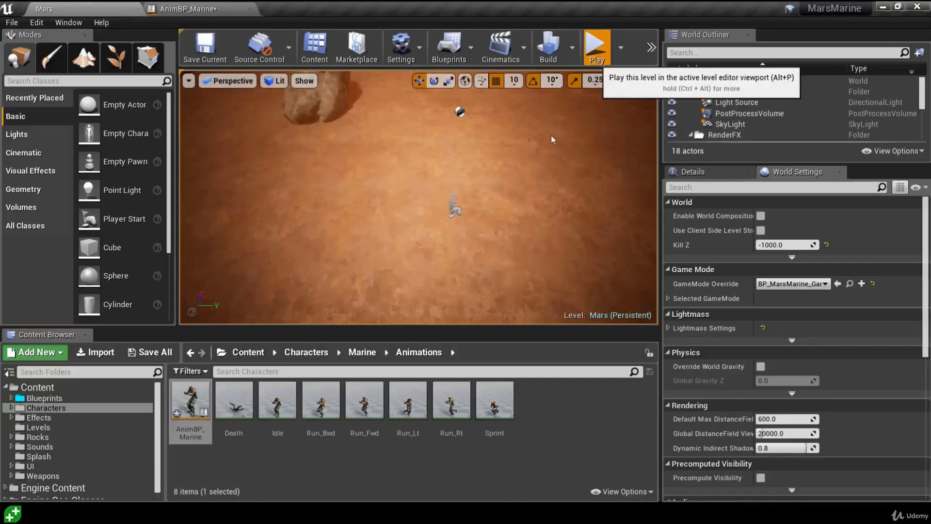
left_click(593, 52)
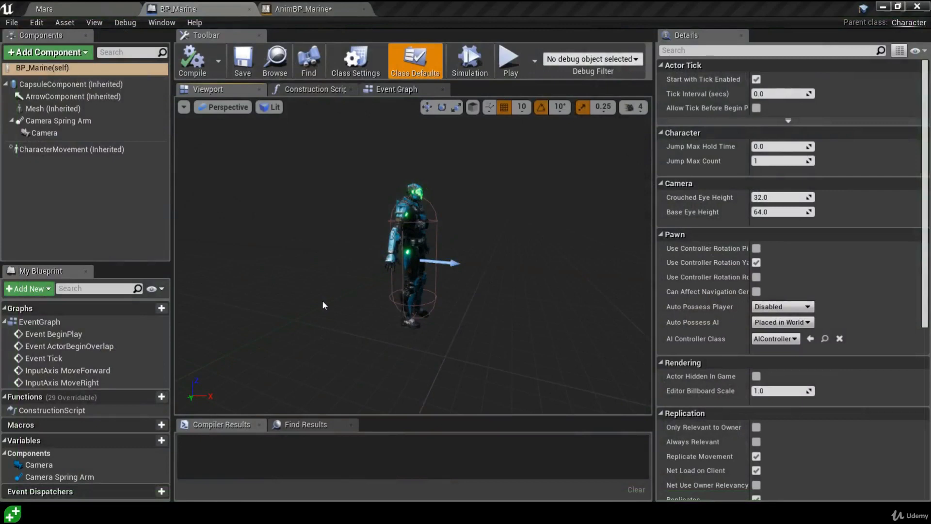
Set the Anim Class of BP_Marine's Mesh component to AnimBP_Marine
left_click(408, 249)
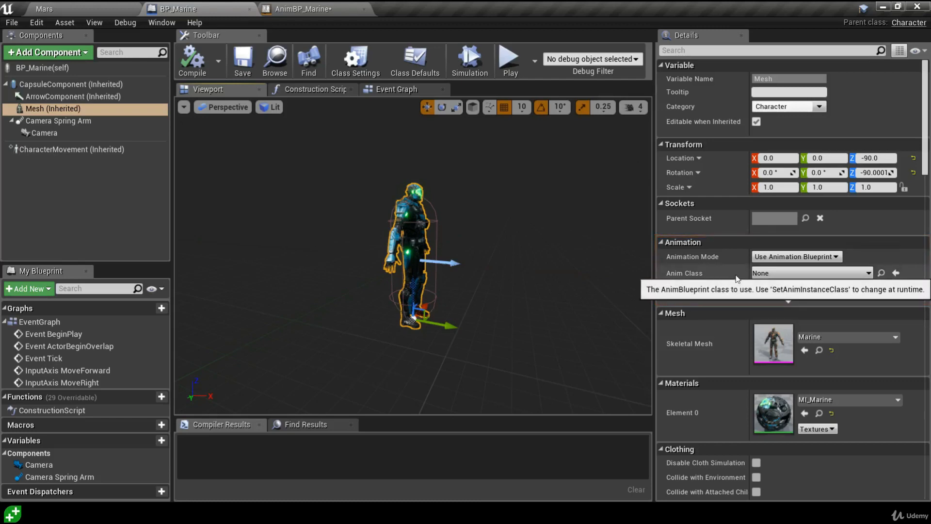
left_click(774, 274)
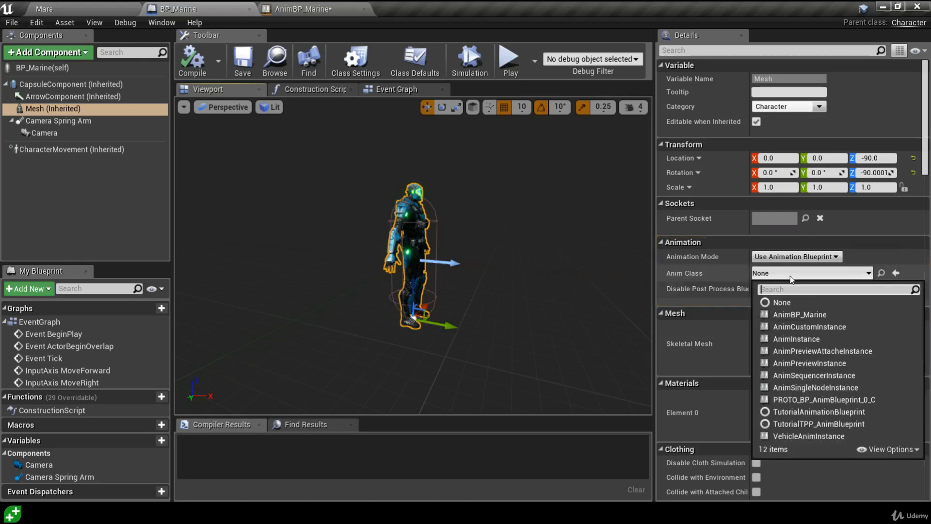
left_click(825, 314)
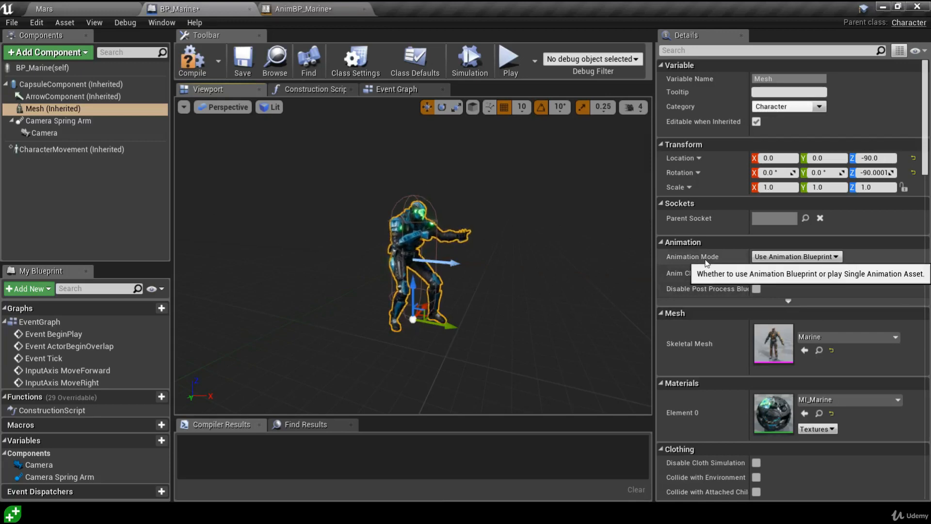
Try Use Animation Asset mode with the Idle animation on the mesh and restore Use Animation Blueprint mode
left_click(791, 257)
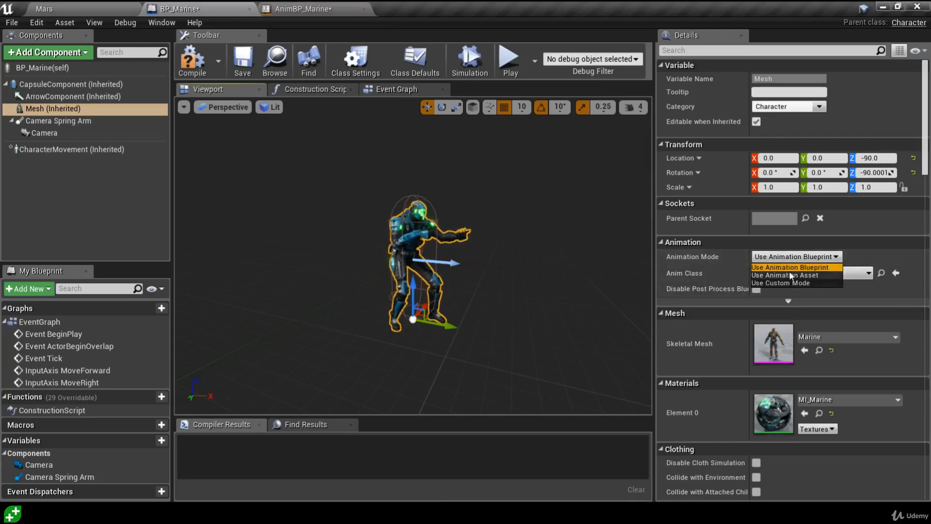
left_click(788, 275)
left_click(827, 282)
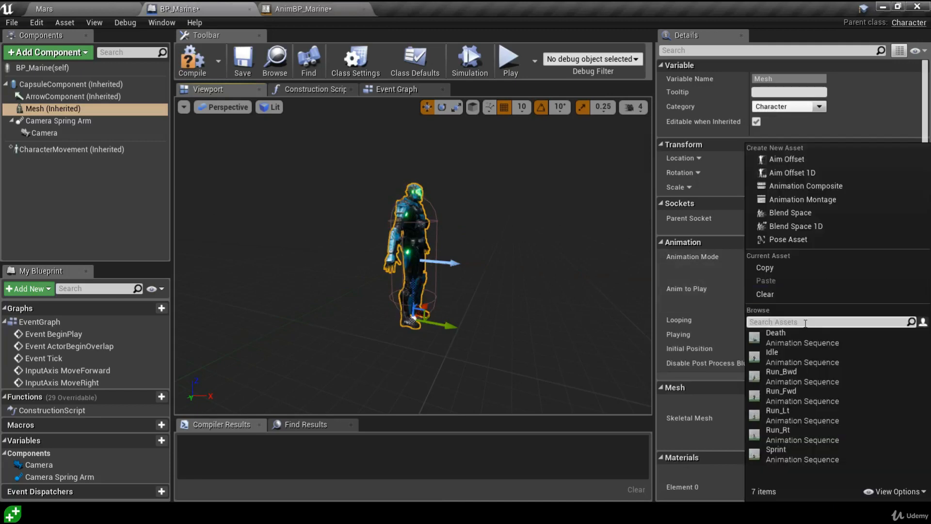
left_click(806, 353)
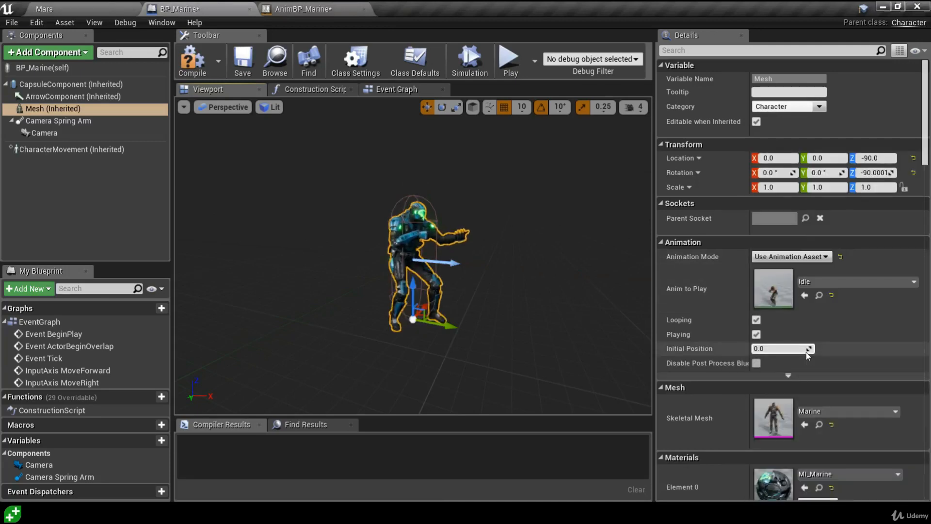
left_click(787, 259)
left_click(789, 267)
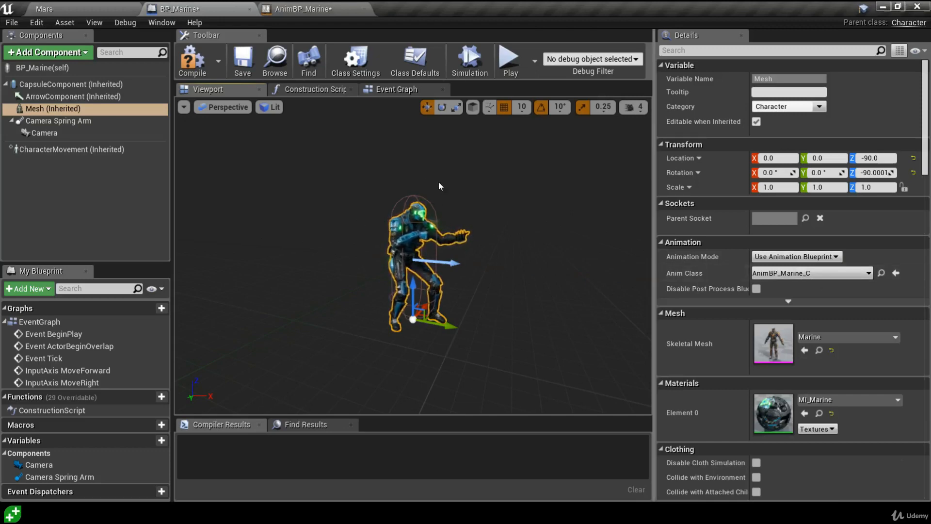
Compile and save BP_Marine, and return to the Mars level
left_click(192, 61)
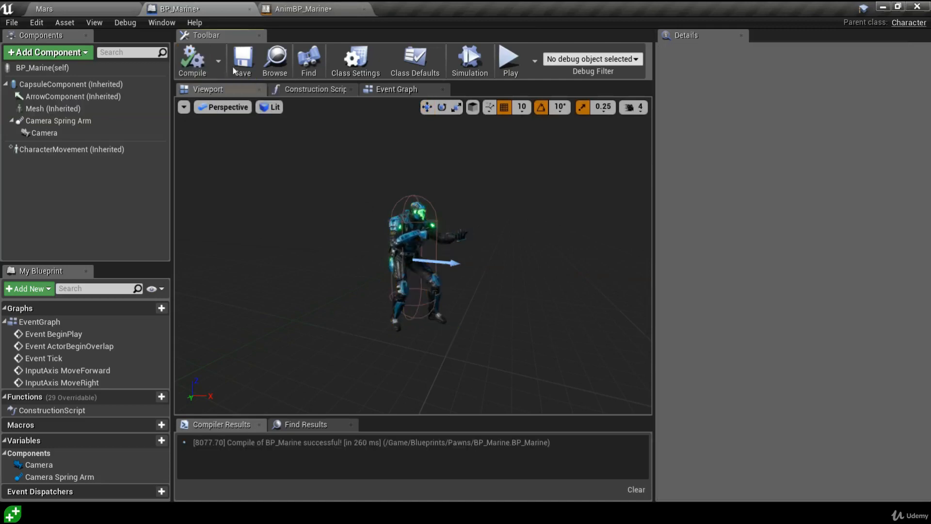
left_click(243, 61)
left_click(102, 13)
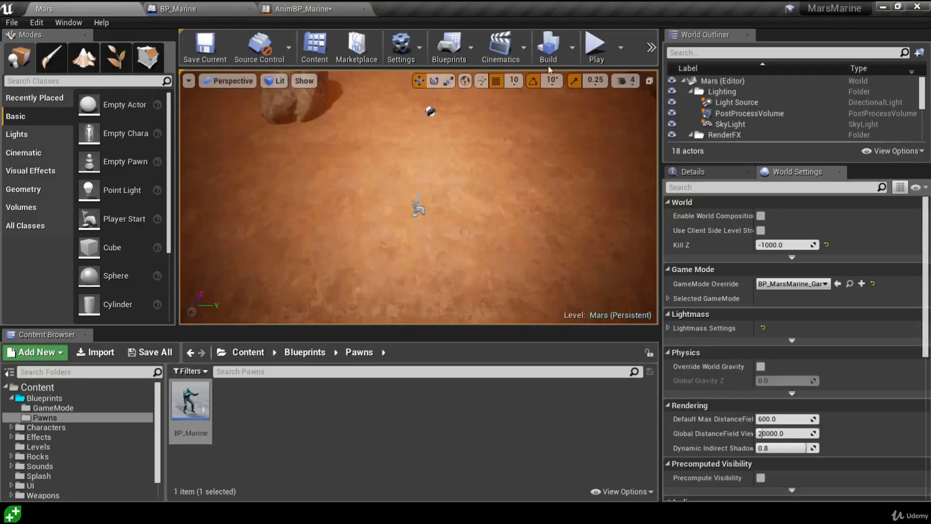
Play-test the Mars level, moving the marine sideways, forward and backward, and stop the session
left_click(597, 45)
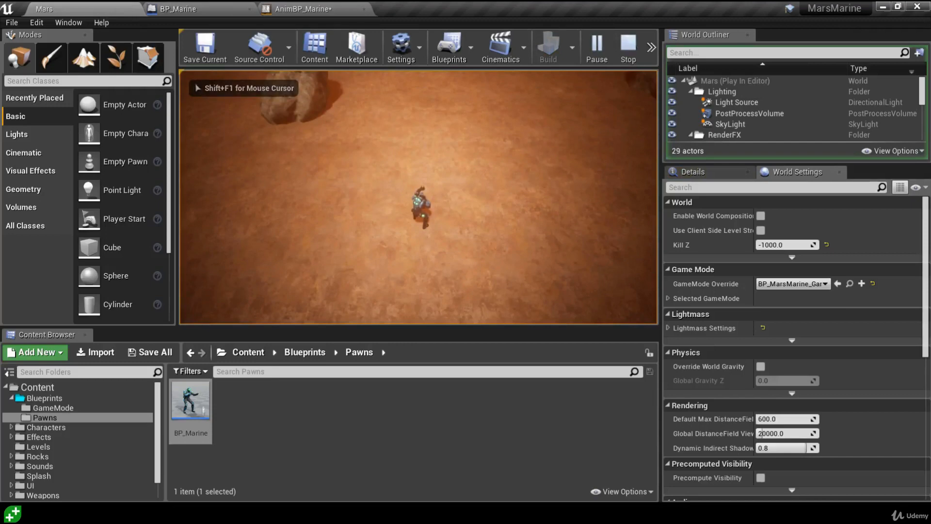
key("a")
key("d")
key("s")
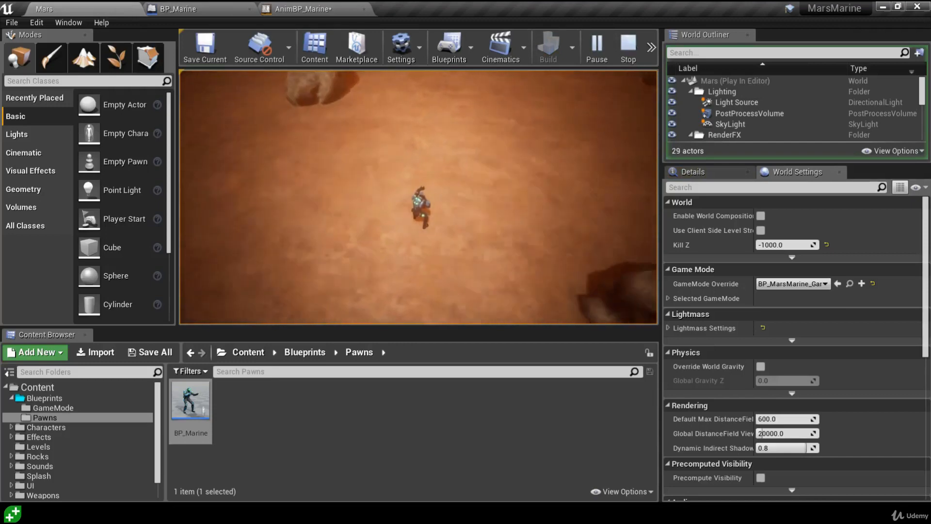
key("w")
key("s")
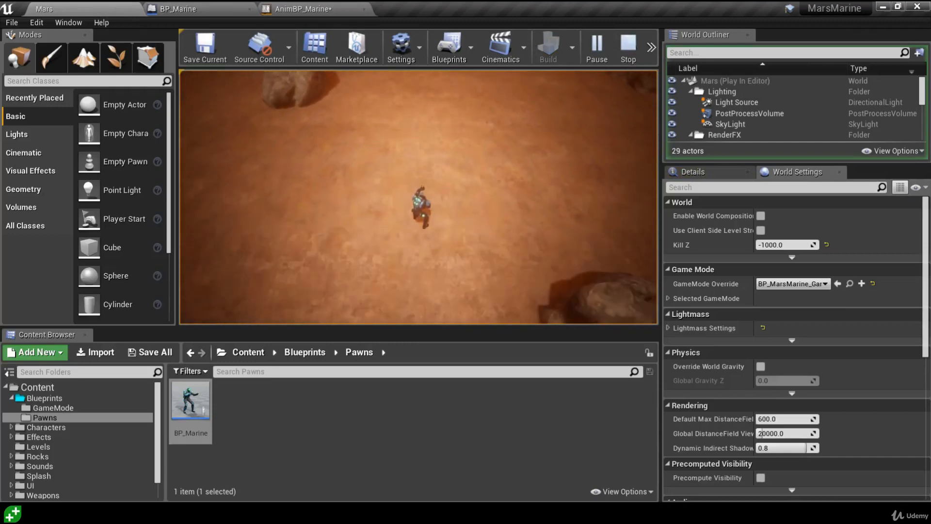
key("Escape")
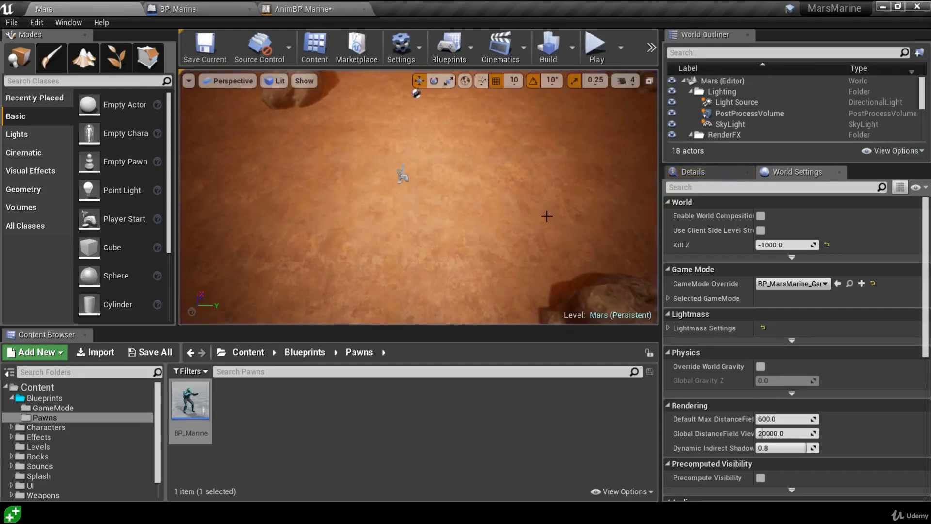
Delete the Play Idle node from AnimBP_Marine's Anim Graph
left_click(312, 13)
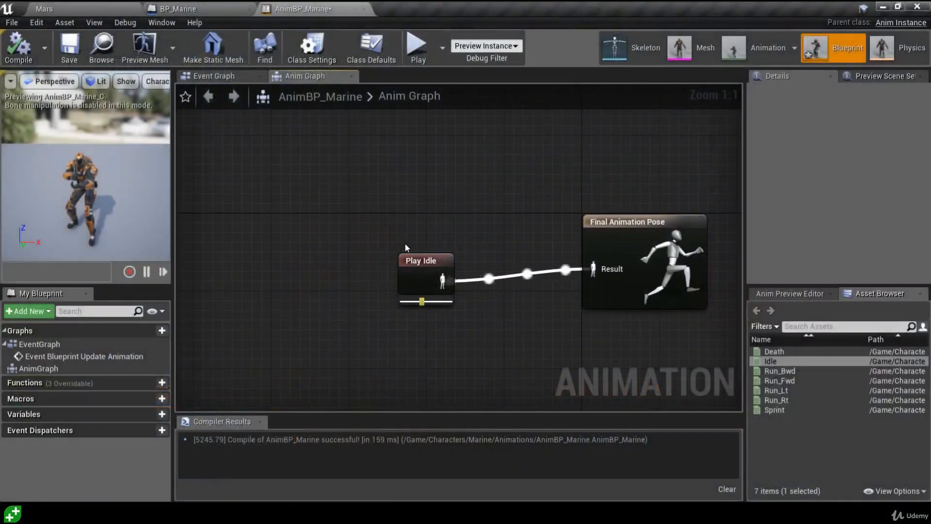
left_click(414, 263)
key("Delete")
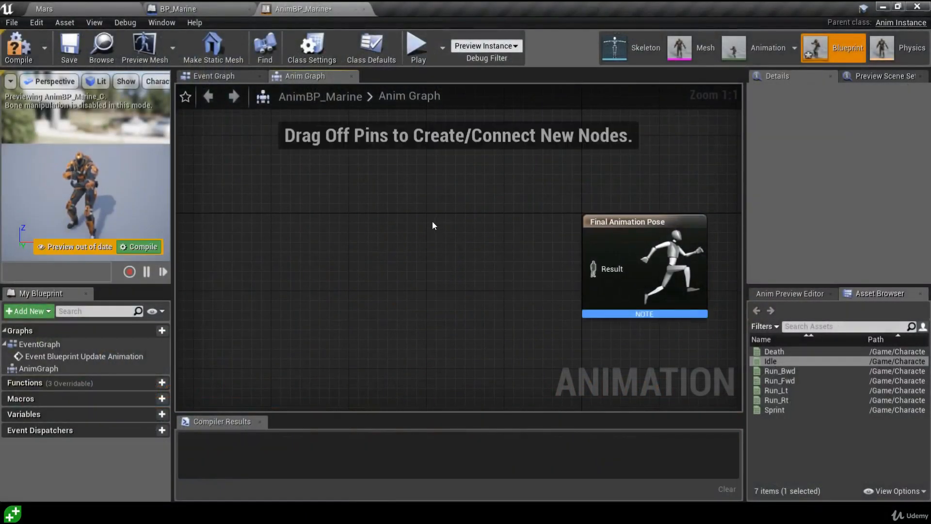
Add a state machine named Locomotion wired to the Final Animation Pose in the Anim Graph, and compile the blueprint
right_click(369, 234)
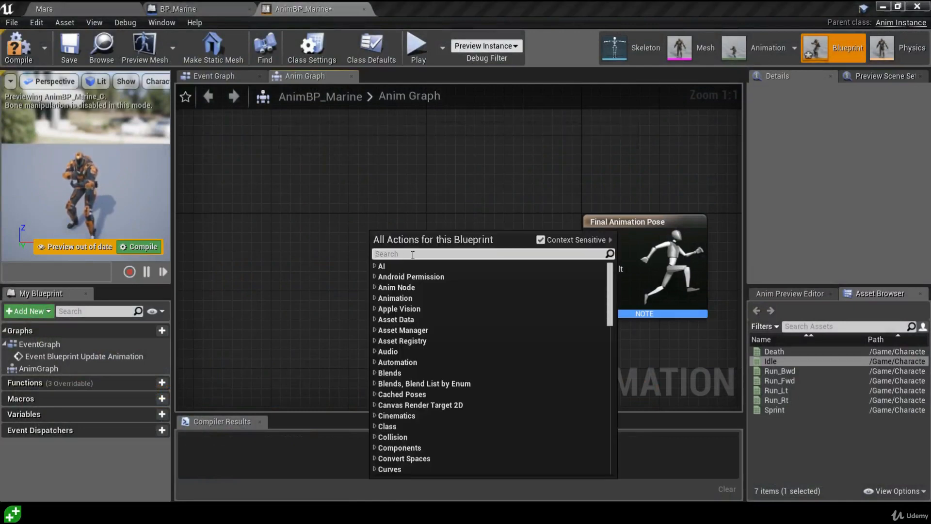
type("new stat")
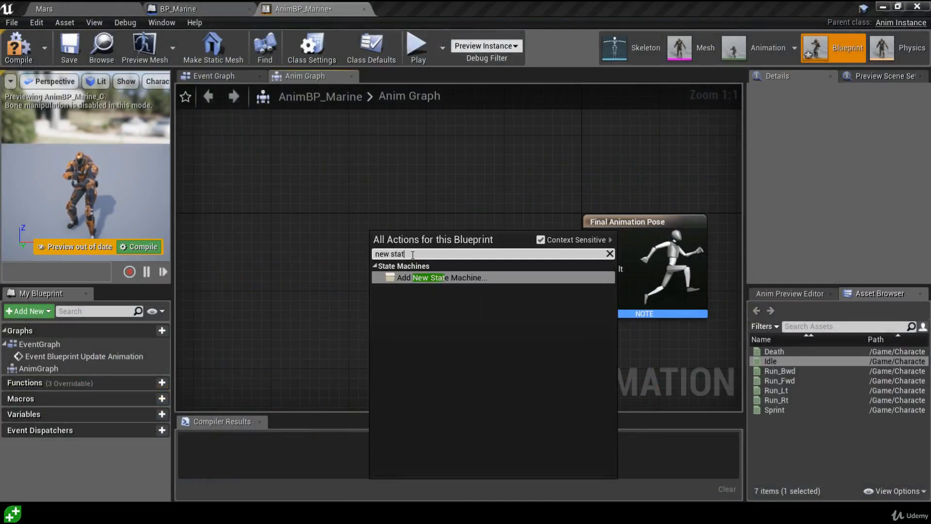
left_click(426, 278)
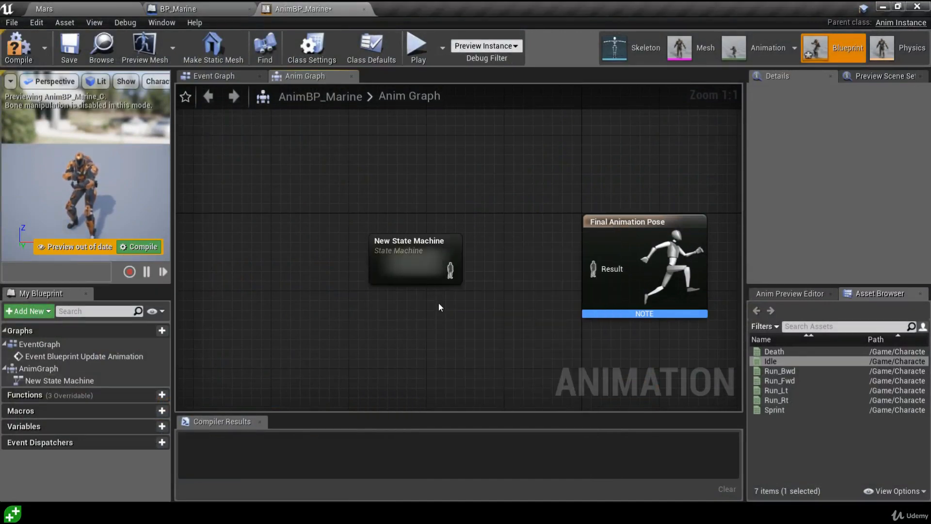
left_click(415, 267)
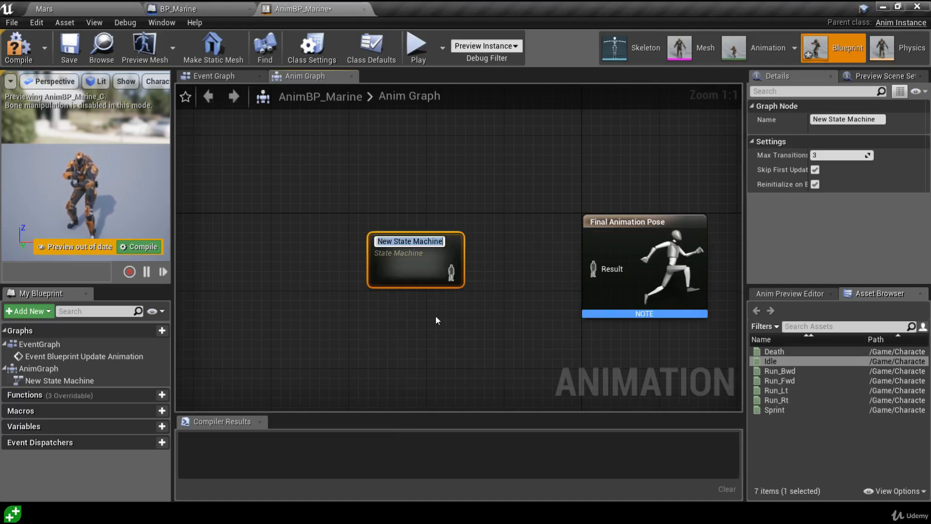
type("Locomotion")
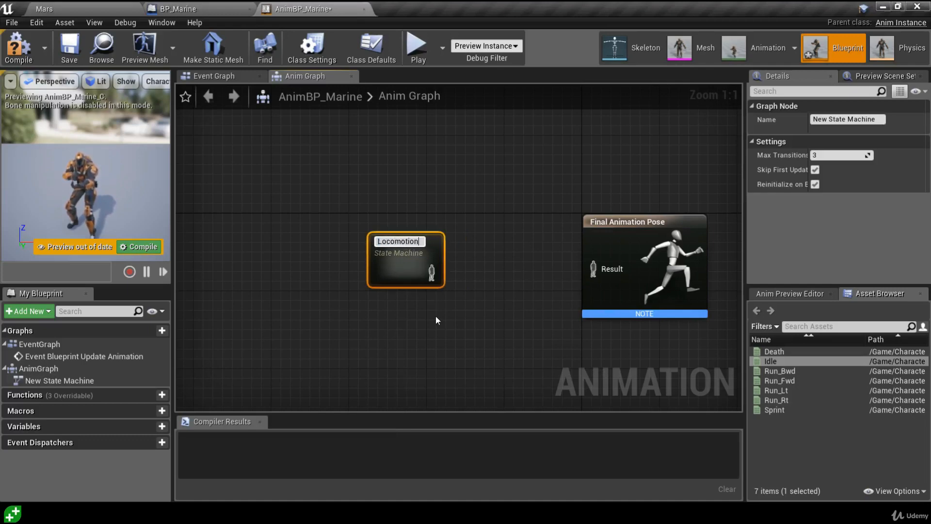
key("Return")
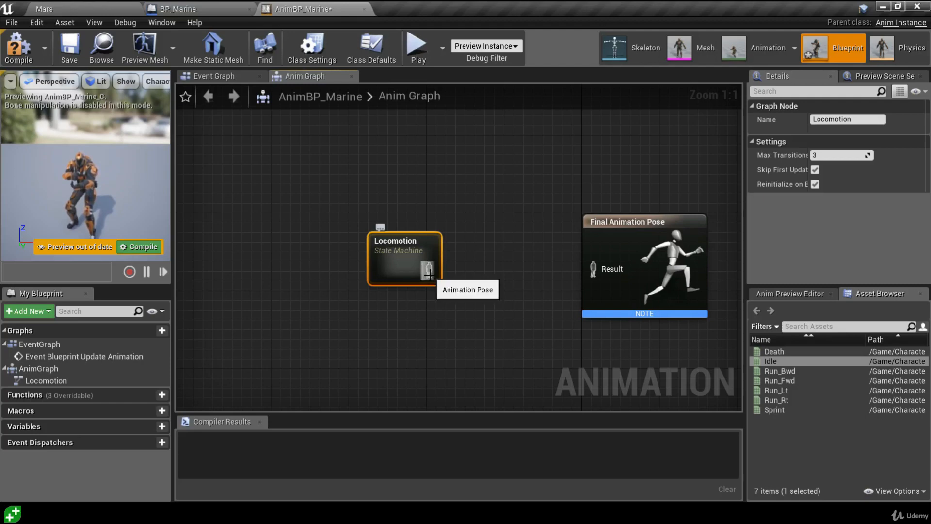
left_click_drag(429, 271, 601, 266)
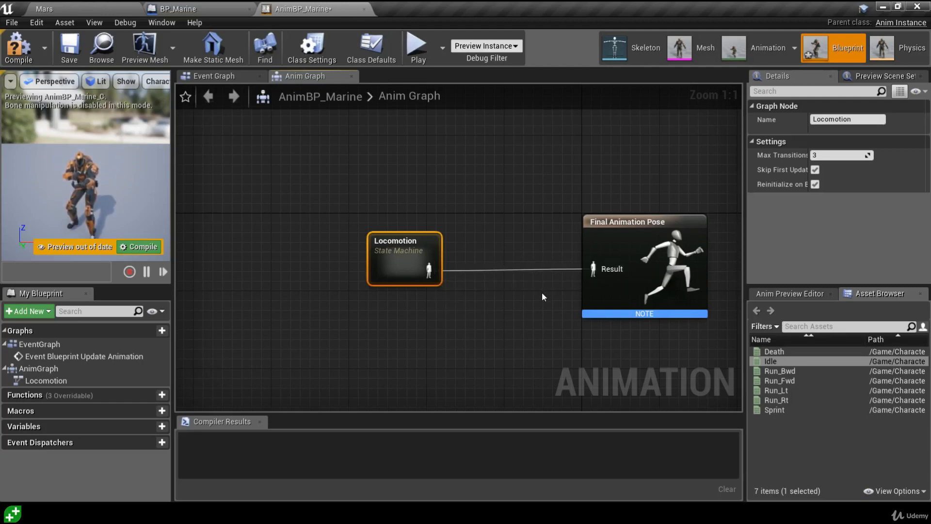
left_click(18, 46)
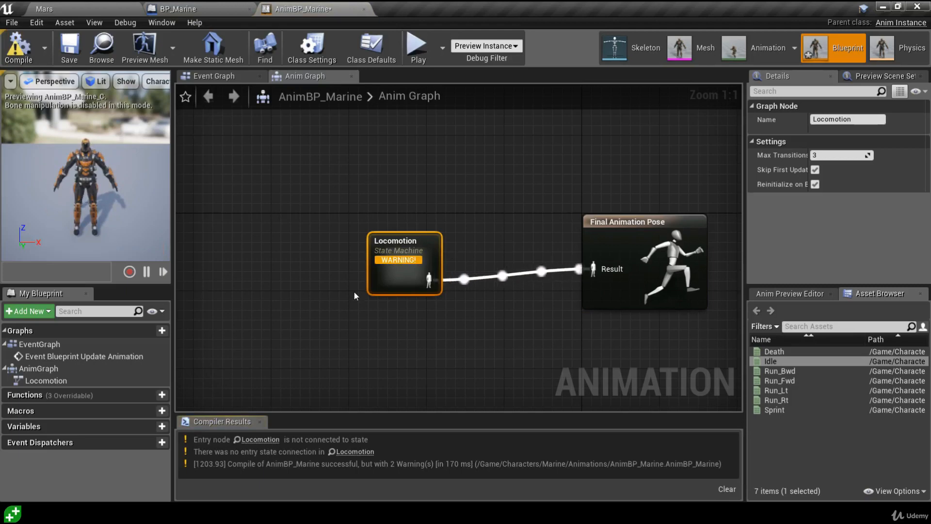
Inside the Locomotion state machine, add a state named Idle connected from Entry
double_click(397, 284)
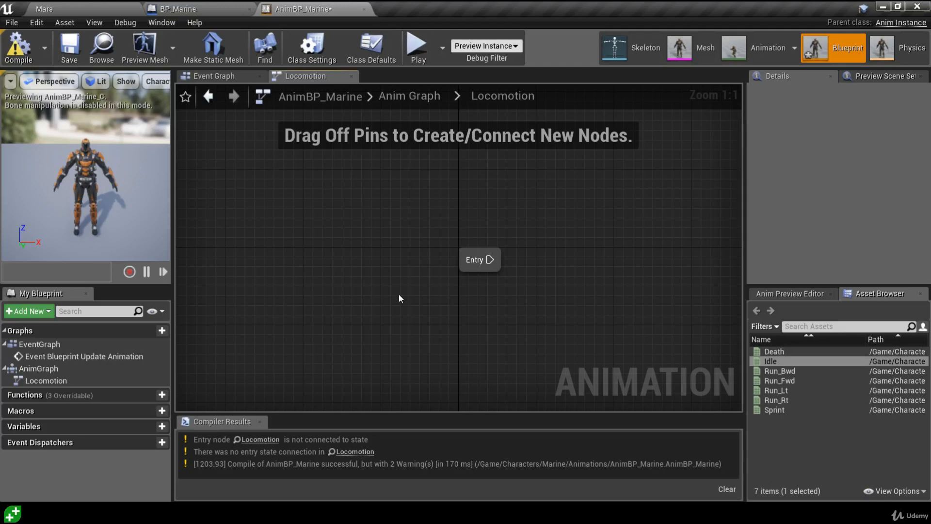
right_click_drag(634, 298, 410, 310)
left_click_drag(265, 271, 401, 272)
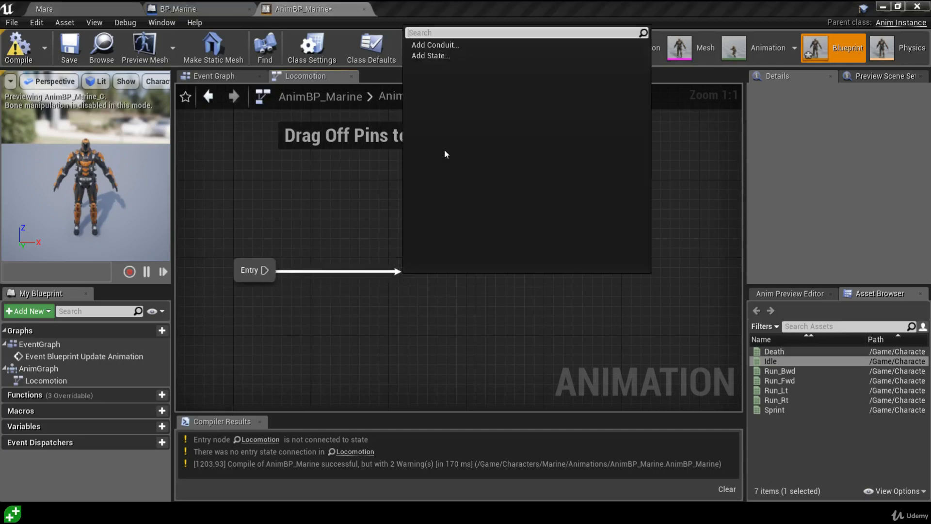
left_click(444, 56)
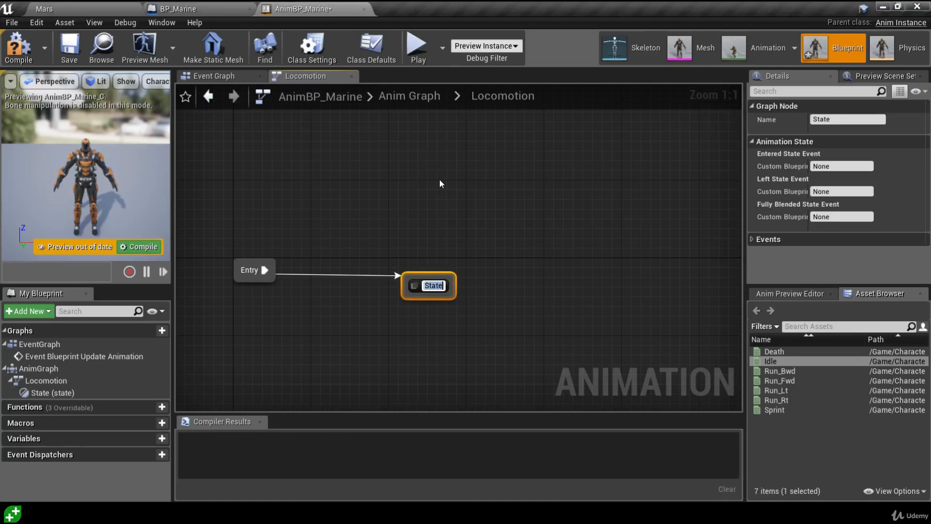
type("Idle")
key("Return")
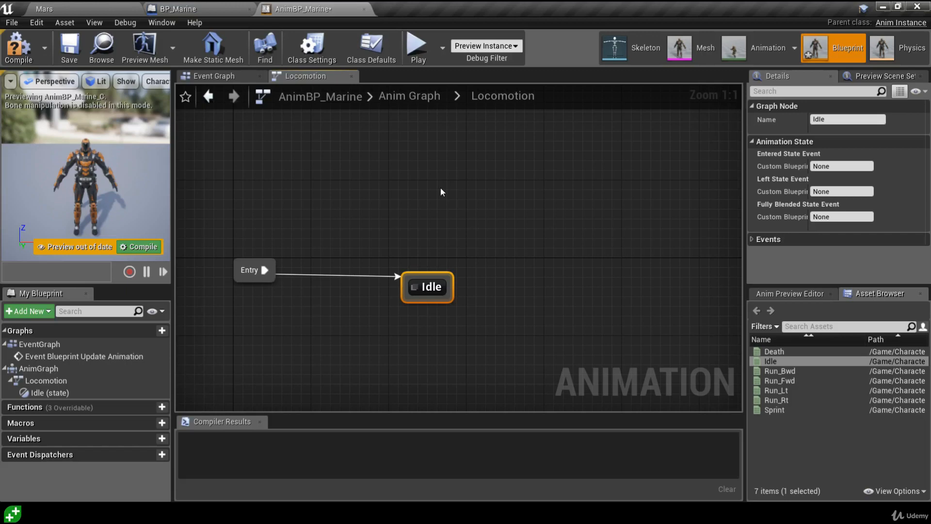
Connect the Idle animation to the Idle state's Final Animation Pose, and return to the Locomotion graph
double_click(422, 290)
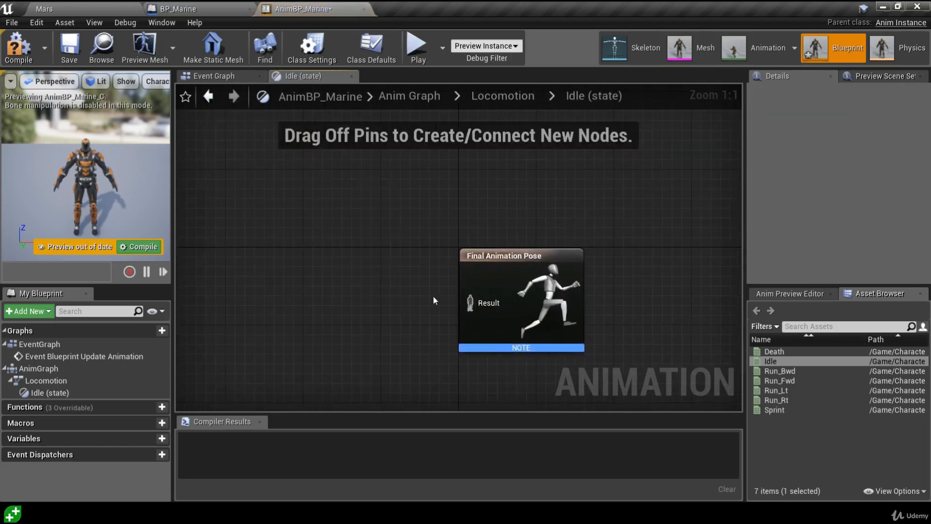
left_click_drag(819, 363, 480, 307)
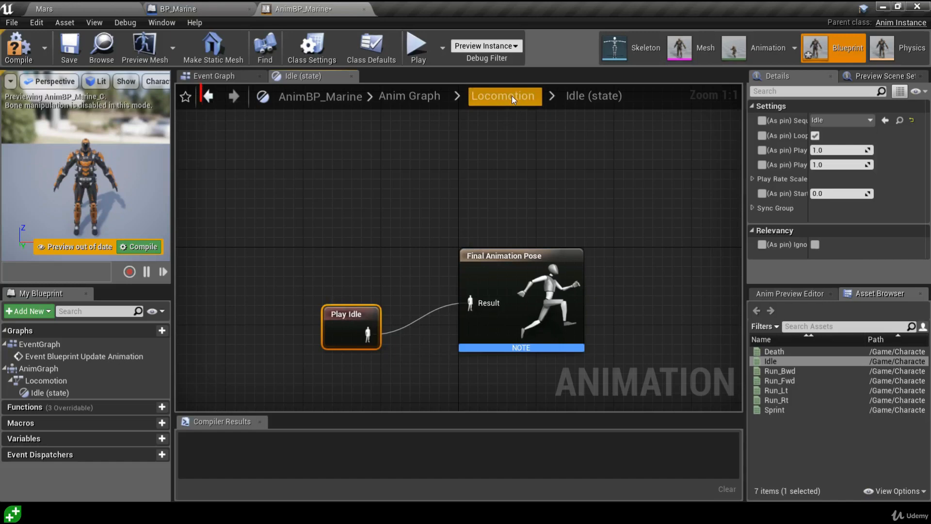
left_click(210, 96)
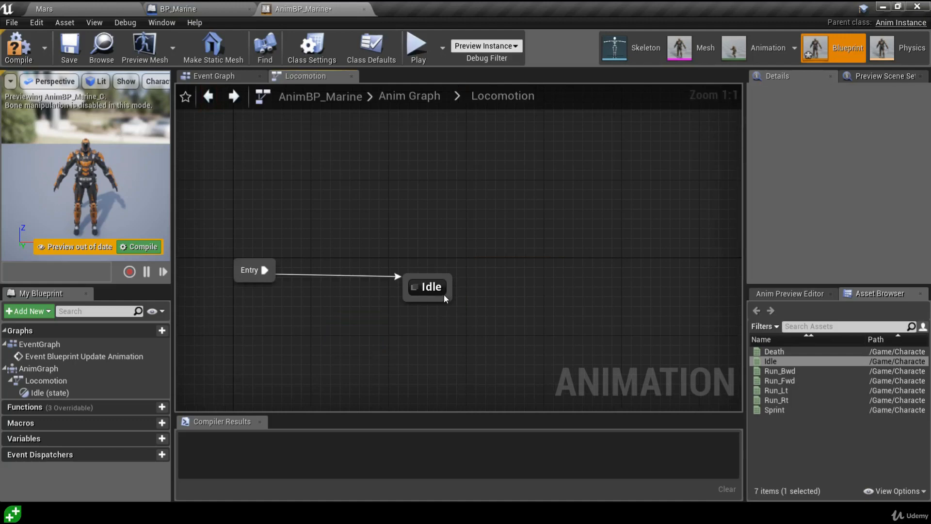
Add a state named Running with a transition leading to it from Idle
left_click_drag(458, 287, 586, 283)
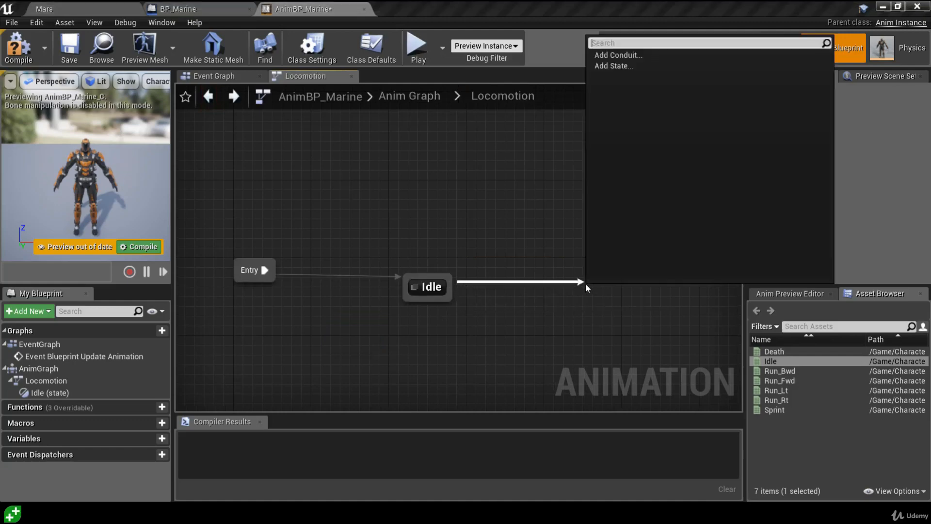
left_click(624, 66)
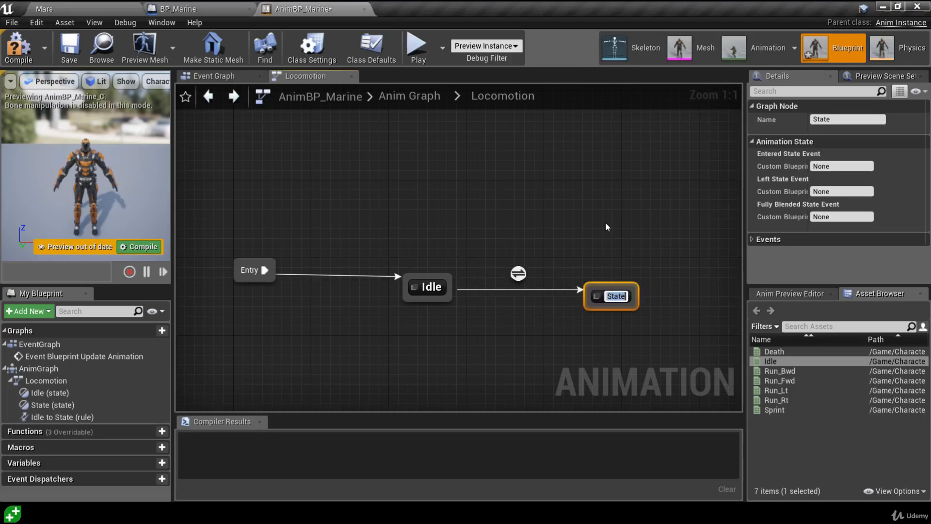
type("Running")
key("Return")
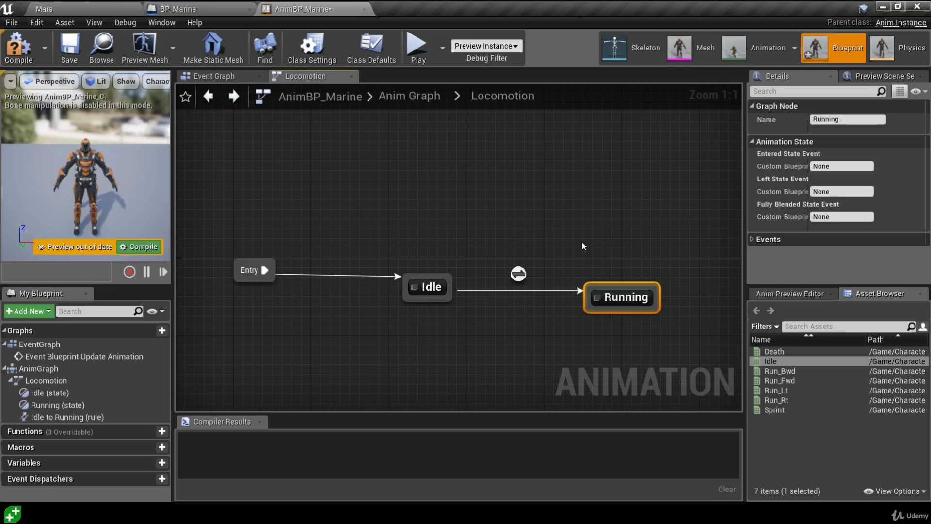
Connect the Run_Fwd animation to the Running state's Final Animation Pose, and return to the Locomotion graph
double_click(607, 296)
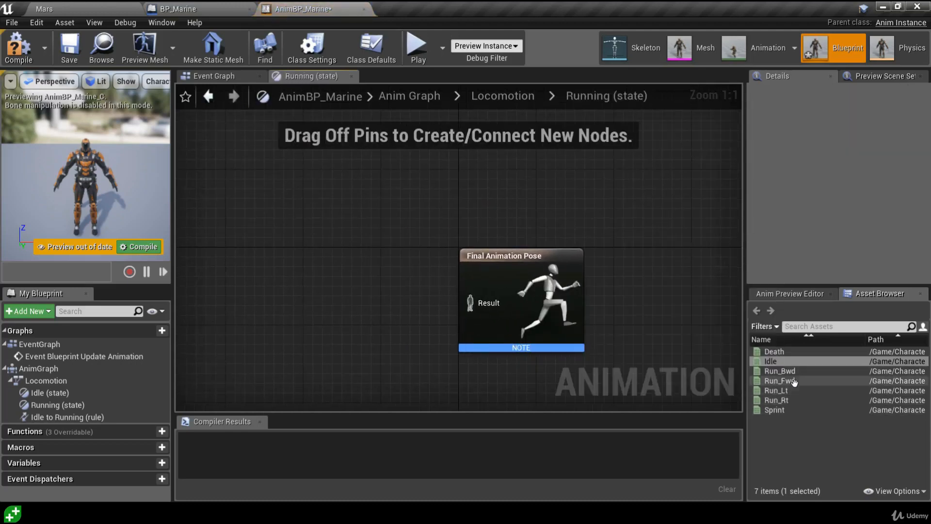
left_click_drag(794, 382, 313, 299)
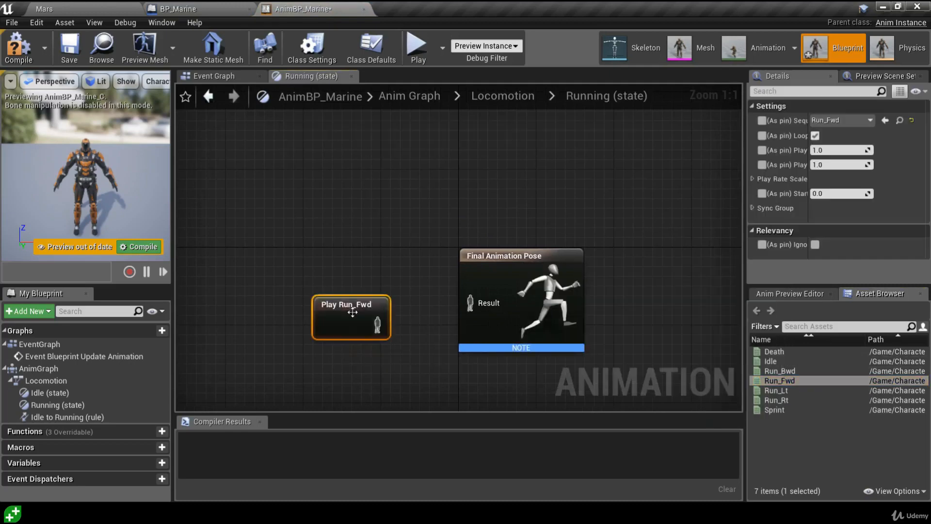
left_click_drag(377, 324, 473, 303)
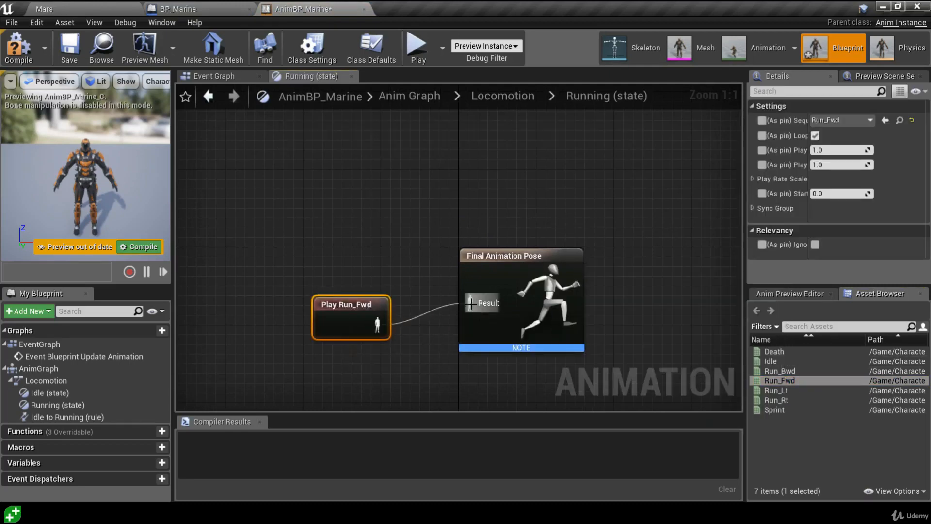
left_click(515, 99)
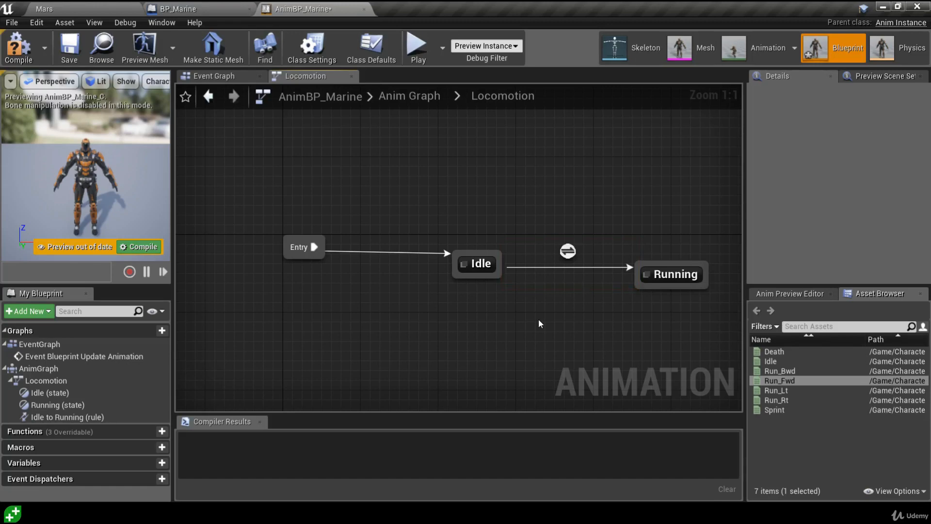
Switch to the Event Graph of AnimBP_Marine, and compile and save the blueprint
mouse_move(569, 256)
left_click(209, 77)
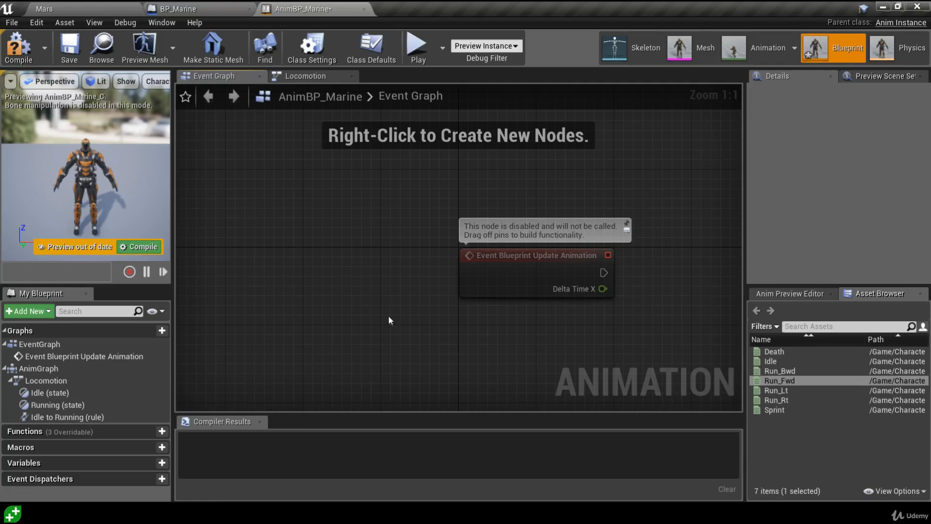
left_click(23, 49)
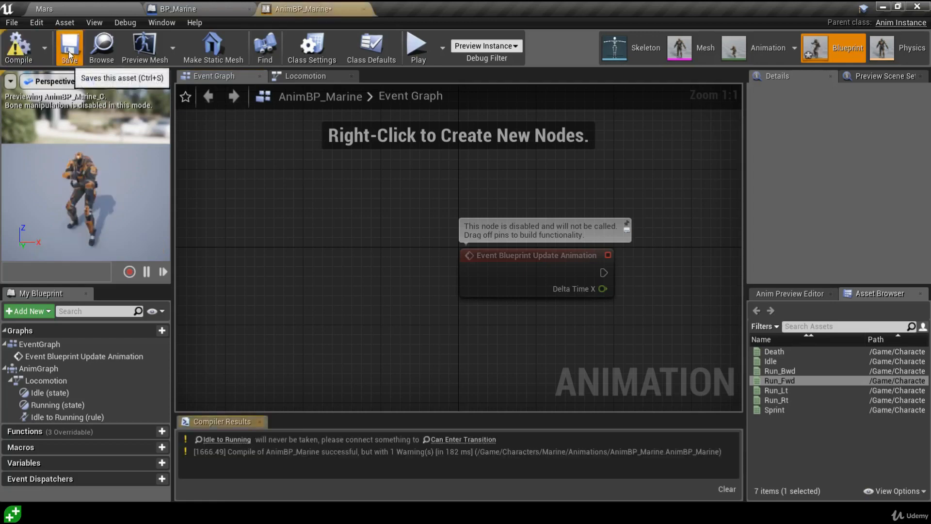
left_click(69, 51)
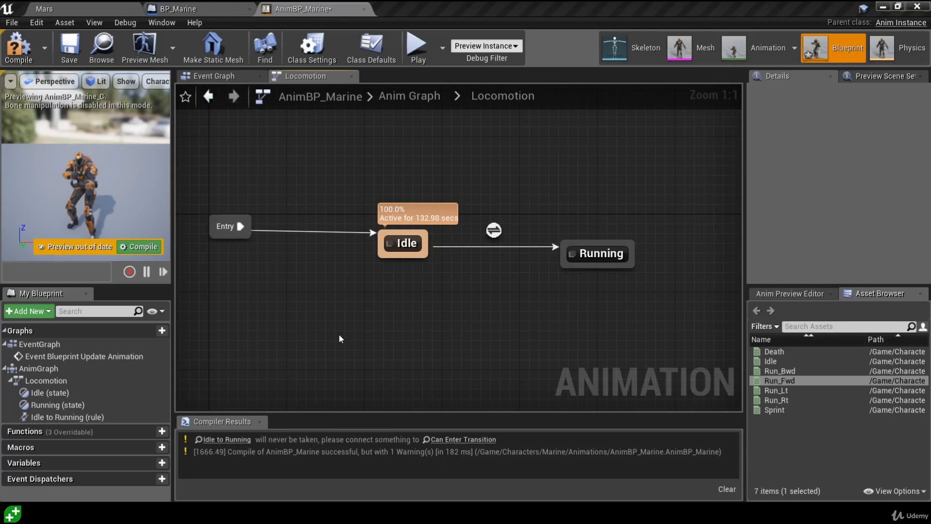
Add a Try Get Pawn Owner node below Event Blueprint Update Animation in the Event Graph
left_click(211, 77)
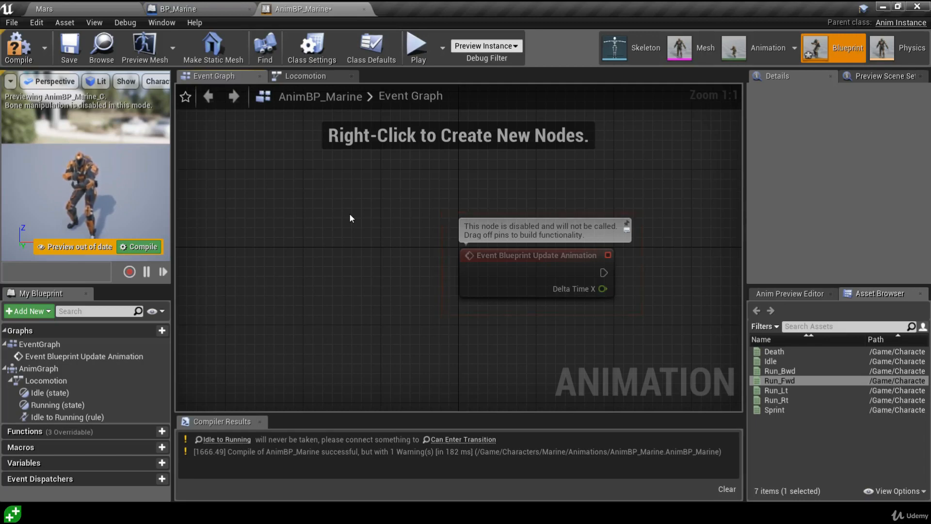
right_click_drag(416, 342, 251, 324)
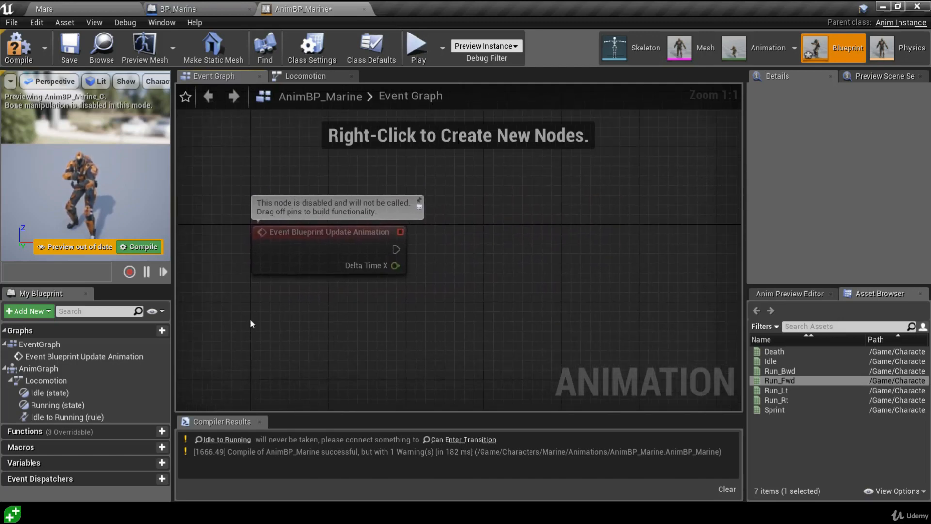
right_click(345, 336)
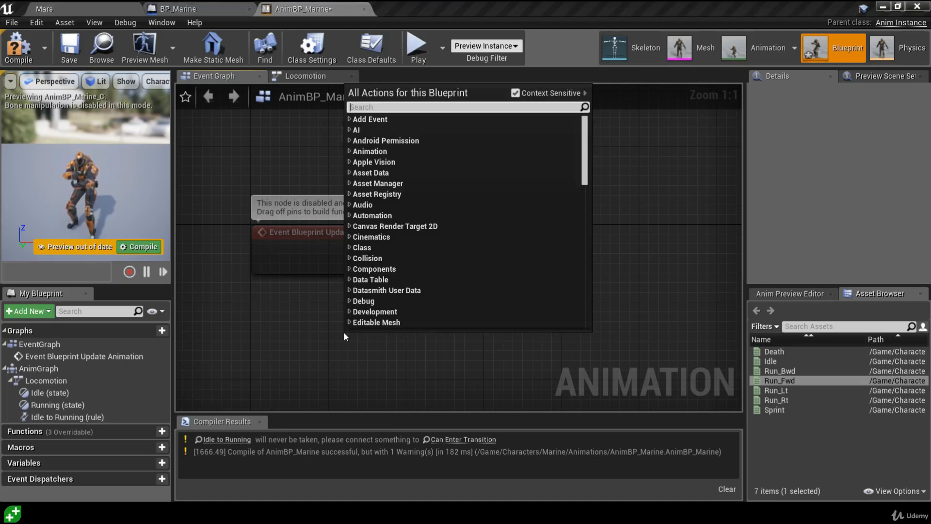
double_click(369, 151)
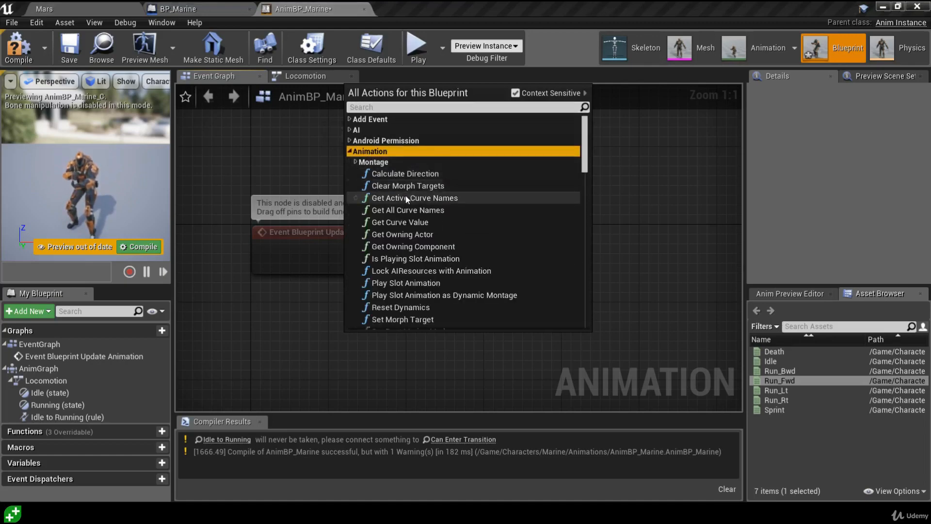
scroll(405, 196, "down", 5)
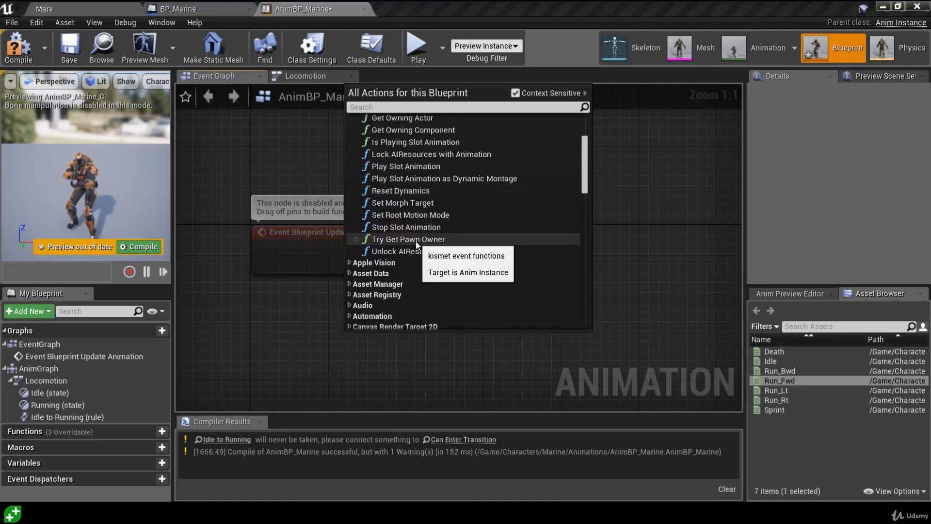
left_click(415, 239)
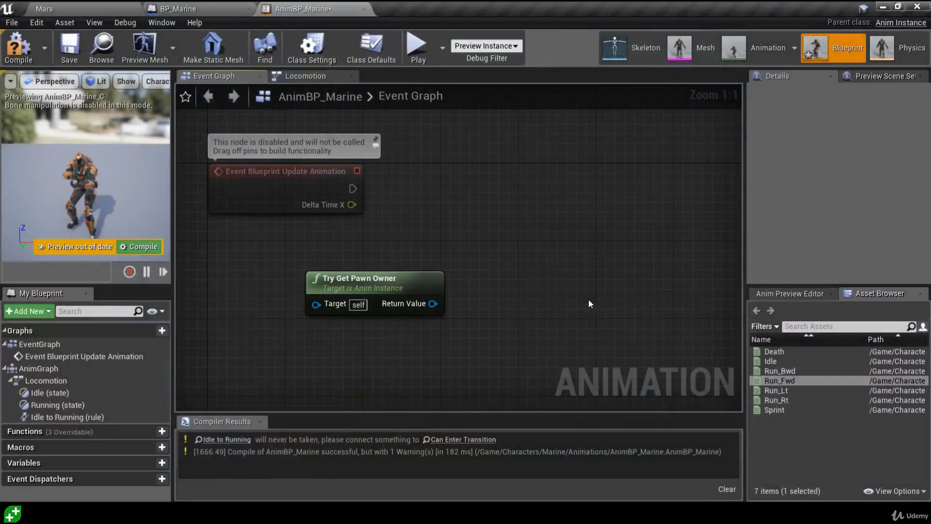
Add a Cast To BP_Marine node fed by the pawn owner's Return Value and align it with the update event
left_click_drag(434, 304, 556, 254)
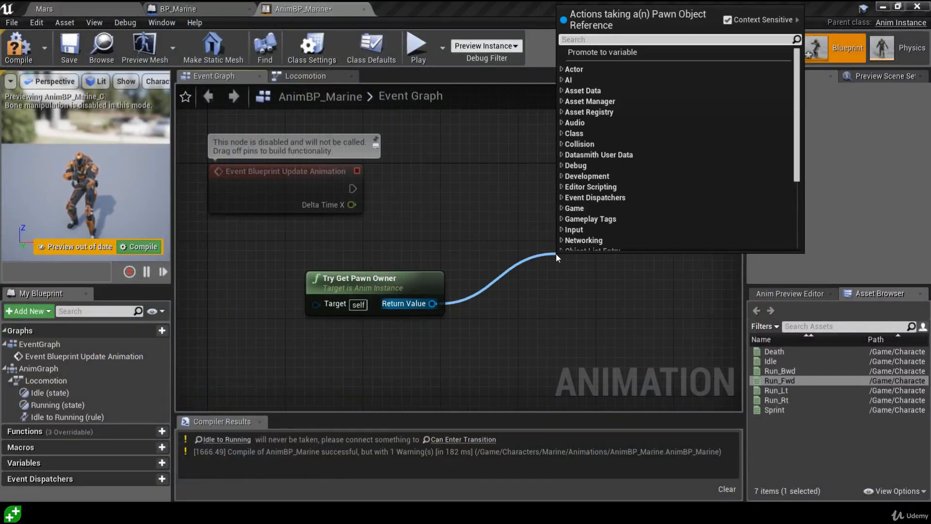
type("cast to bp")
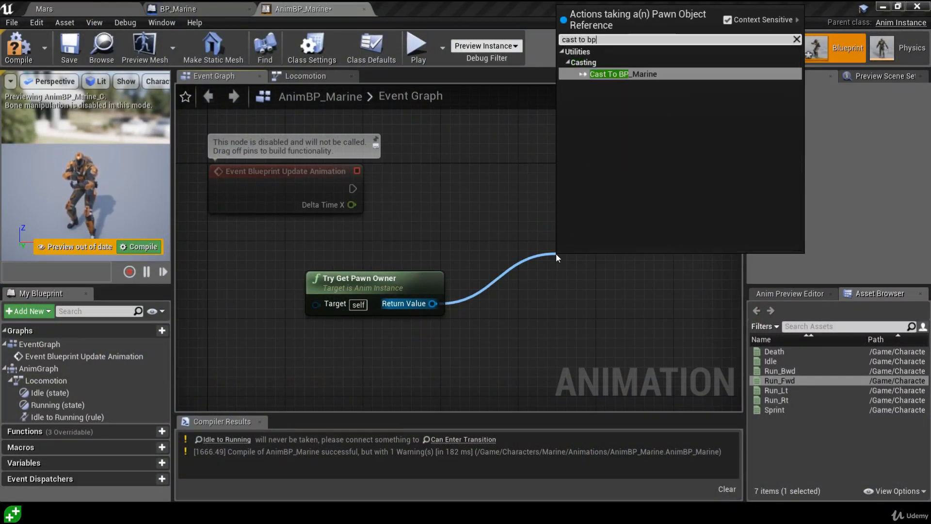
left_click(609, 75)
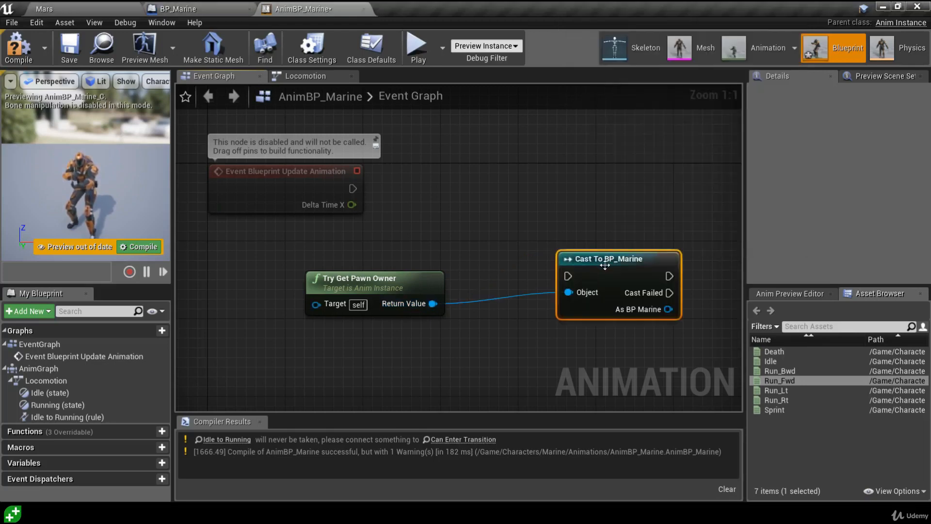
left_click_drag(603, 262, 570, 178)
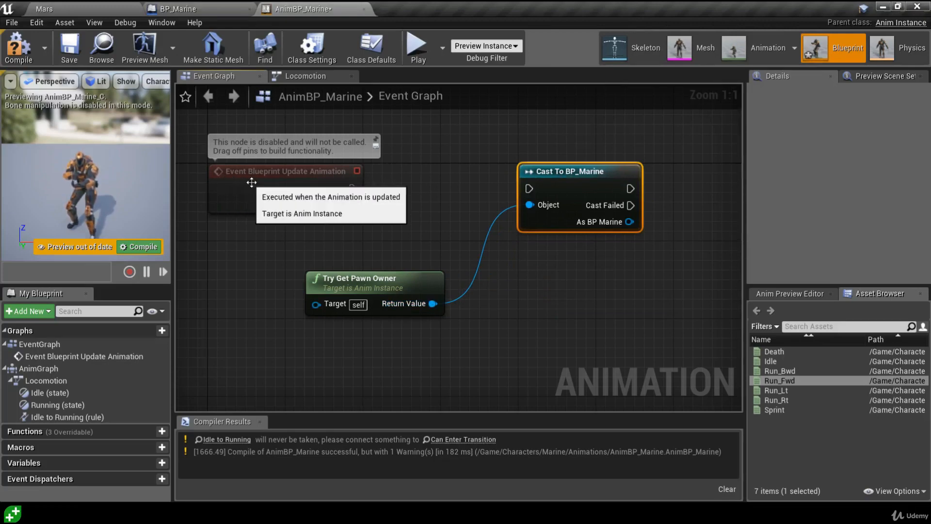
Connect Event Blueprint Update Animation's execution output to Cast To BP_Marine, and add a Get Velocity node targeting As BP Marine
left_click_drag(353, 188, 531, 189)
right_click_drag(597, 246, 441, 248)
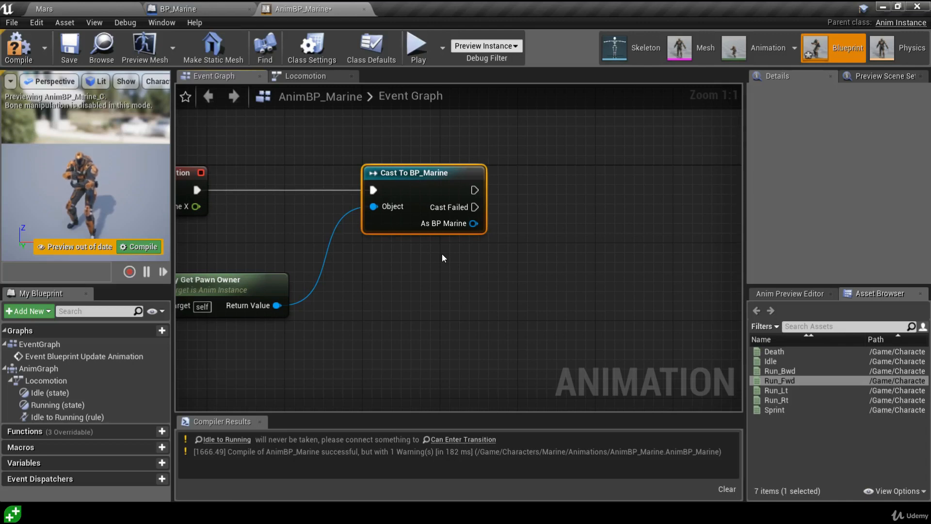
left_click_drag(473, 224, 593, 285)
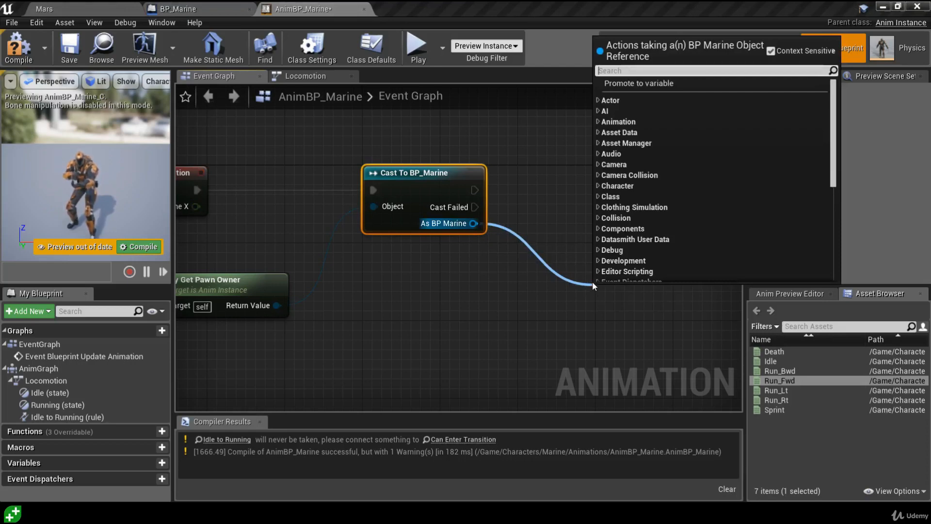
type("get vel")
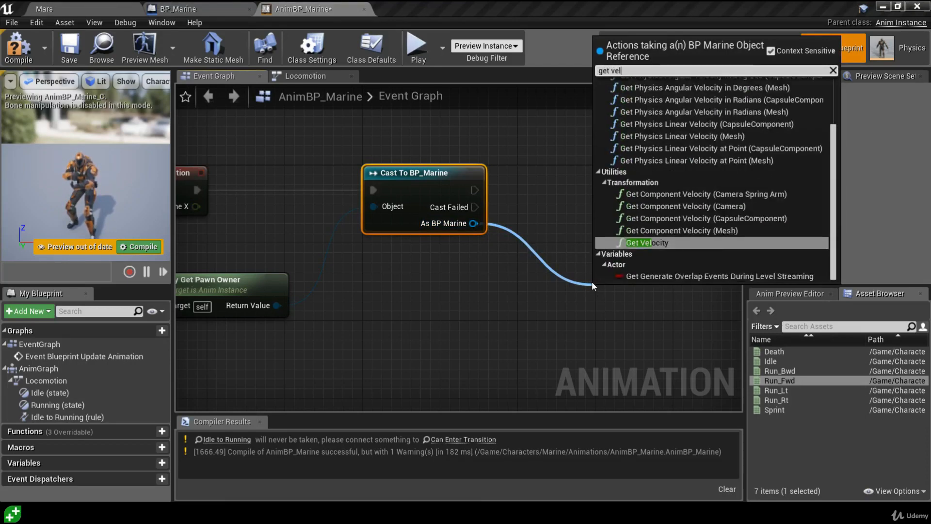
type("ocity")
key("Return")
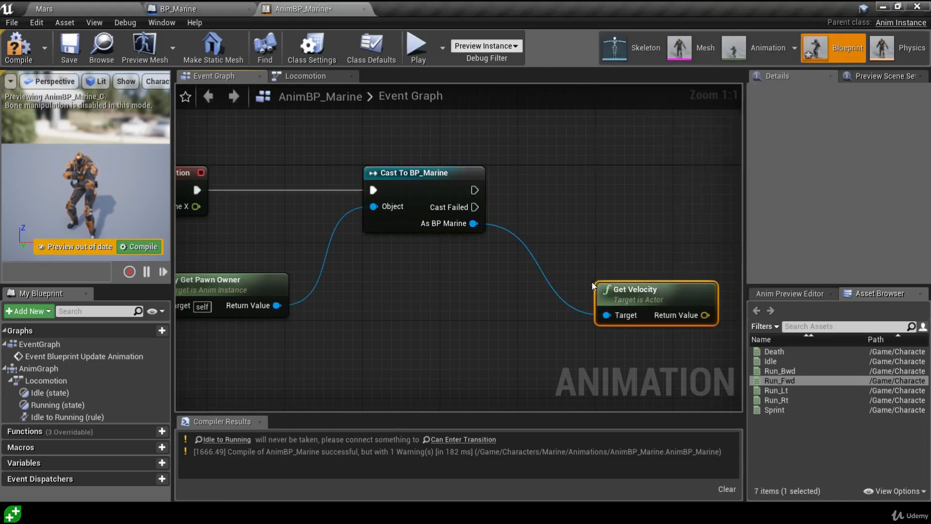
Add a VectorLength node fed by Get Velocity's Return Value and line it up beside Get Velocity
right_click_drag(672, 233, 458, 238)
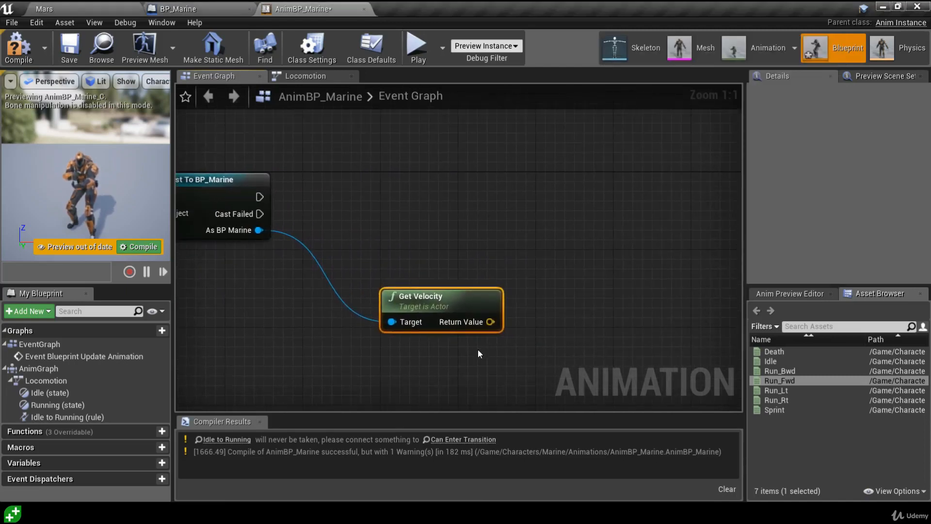
left_click_drag(490, 321, 566, 318)
type("vecto")
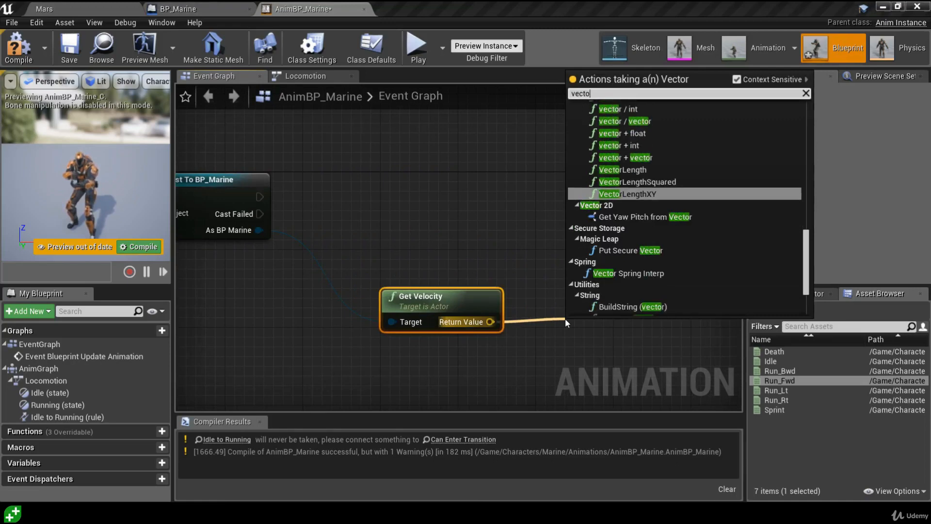
type("r length")
key("Up")
key("Up")
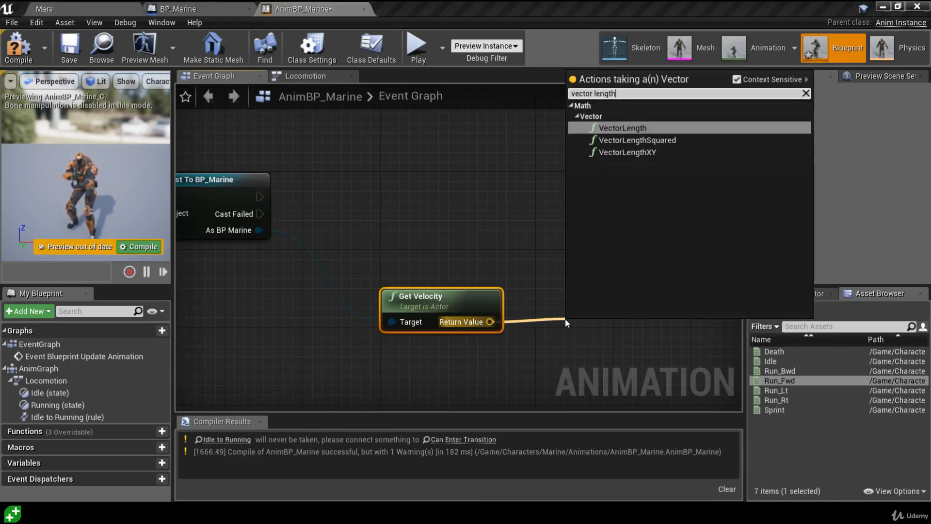
key("Return")
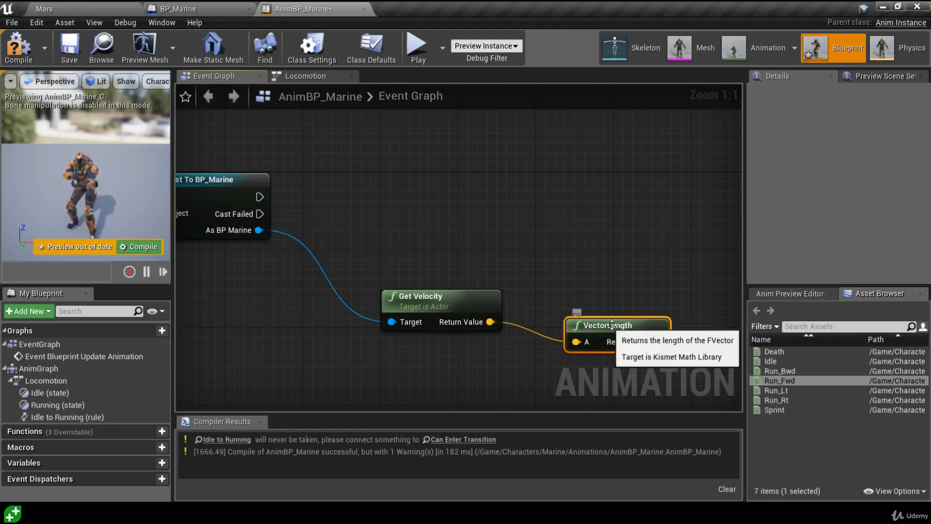
left_click_drag(645, 342, 606, 322)
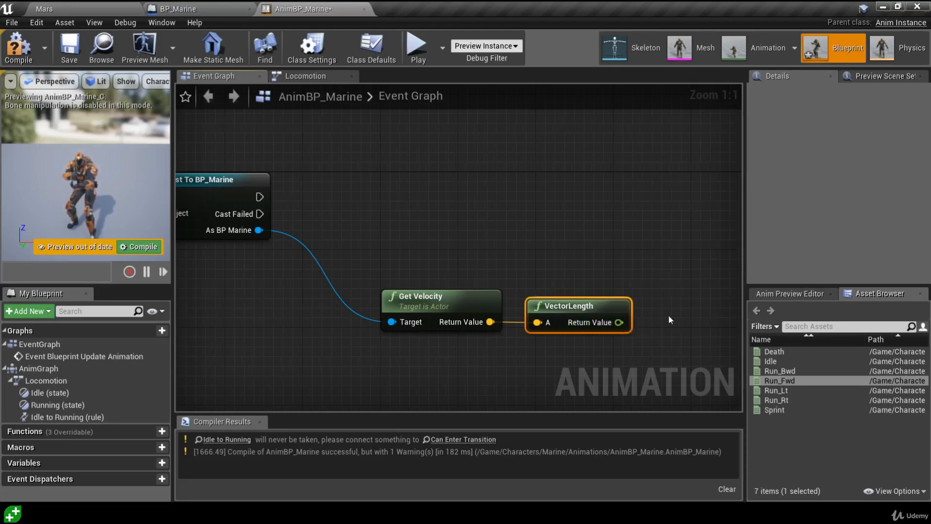
Promote VectorLength's Return Value to a variable named Movement Speed
right_click_drag(668, 315, 542, 324)
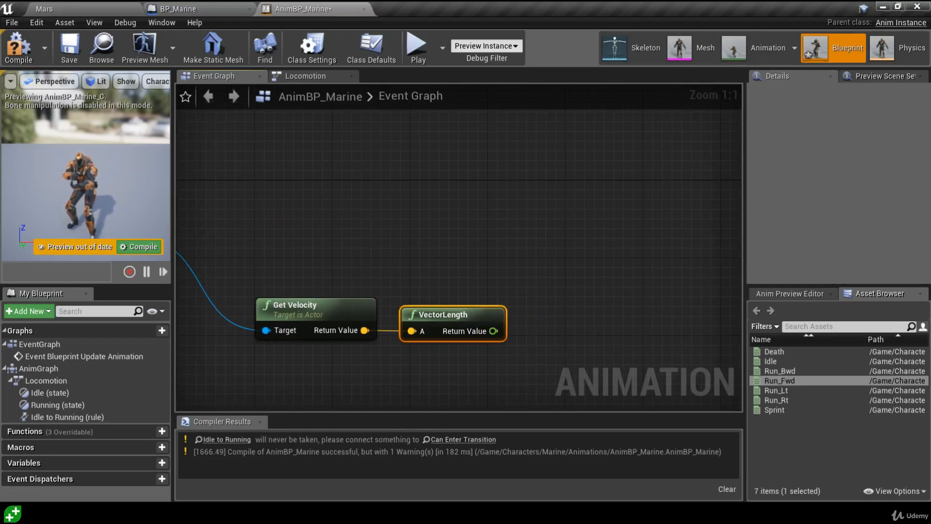
right_click(494, 331)
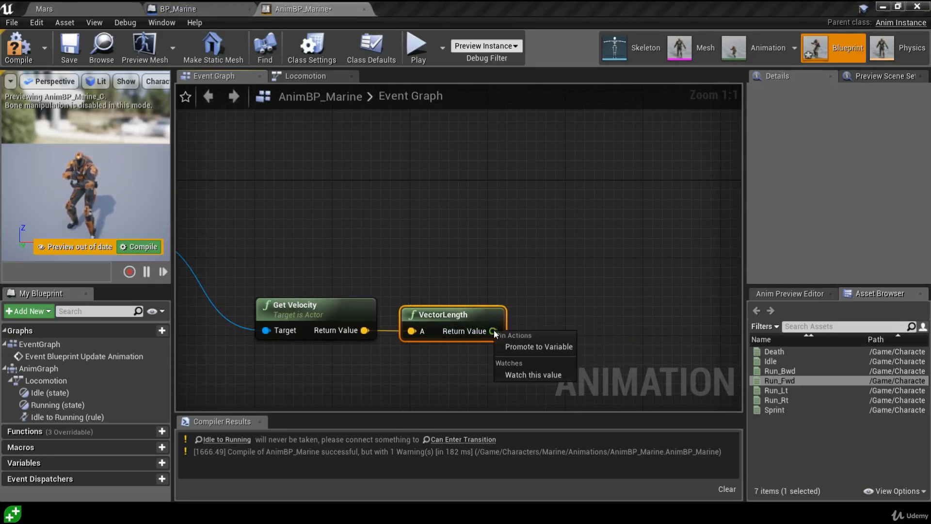
left_click(528, 345)
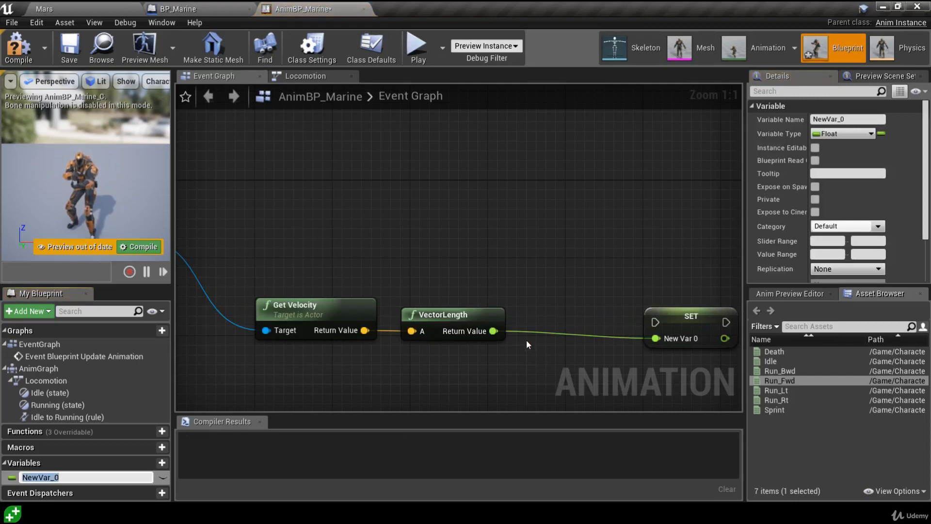
type("Movement Speed")
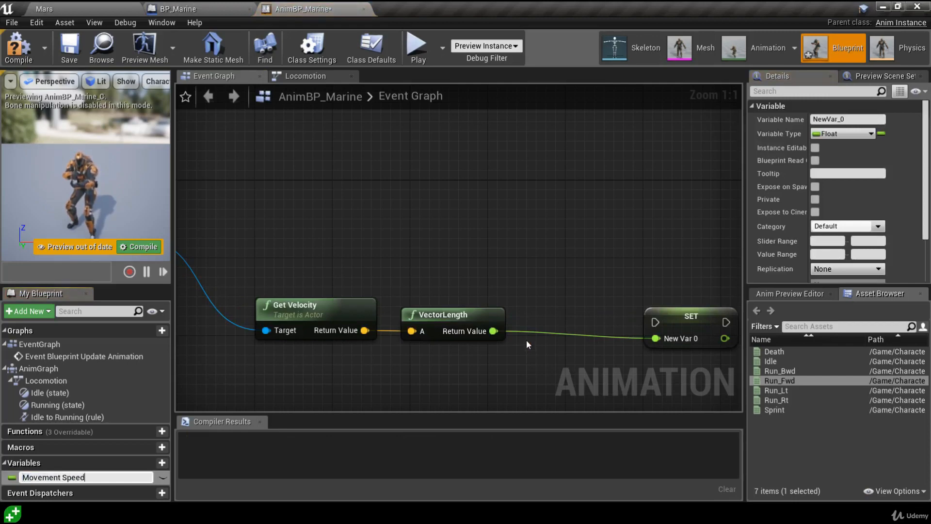
key("Return")
Connect the successful execution output of Cast To BP_Marine to the SET Movement Speed node
scroll(526, 335, "down", 1)
right_click_drag(486, 290, 686, 286)
right_click_drag(363, 273, 328, 255)
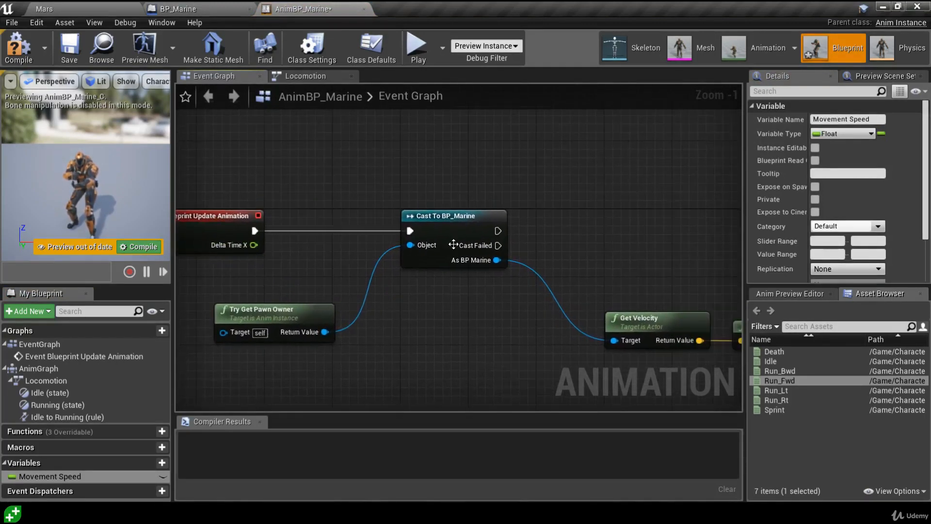
left_click(453, 245)
right_click_drag(530, 239, 412, 231)
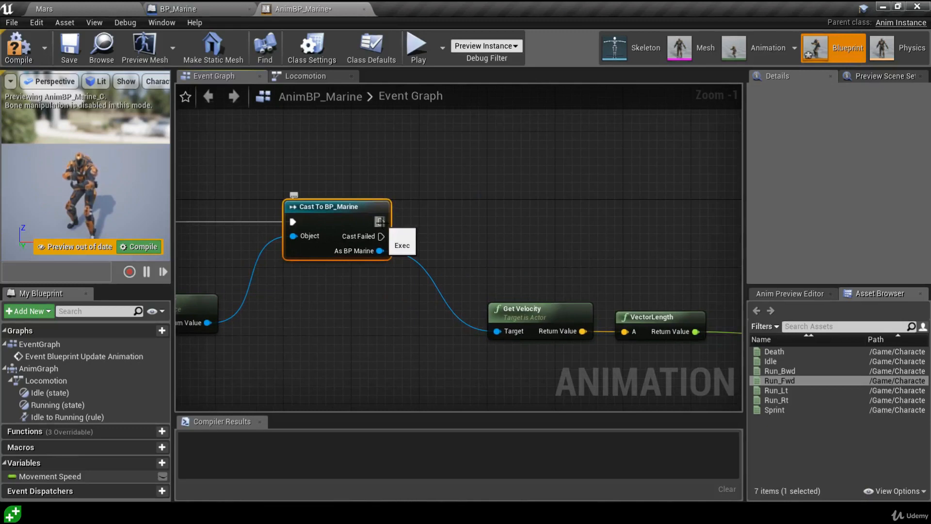
left_click_drag(381, 222, 529, 322)
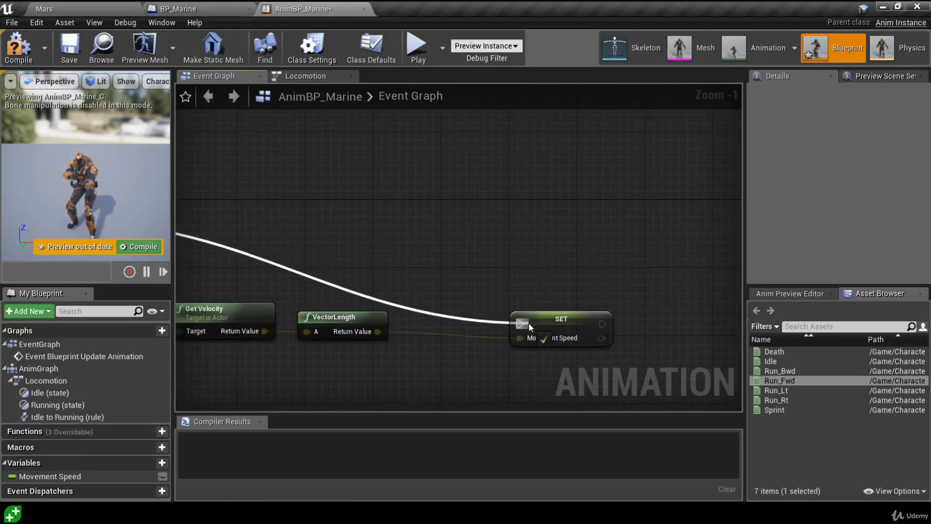
Align the SET Movement Speed node with the cast's execution wire, and place Get Velocity and VectorLength just below the wire
right_click_drag(451, 274, 570, 280)
left_click_drag(677, 322, 558, 219)
left_click_drag(314, 286, 396, 261)
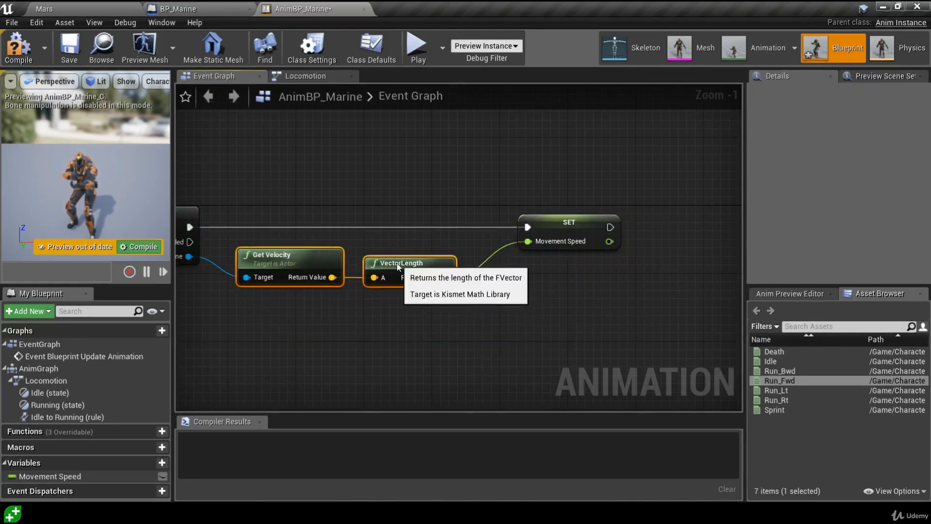
left_click(478, 245)
left_click(519, 233)
left_click(467, 191)
scroll(467, 191, "down", 1)
mouse_move(467, 191)
right_mouse_down()
mouse_move(524, 210)
mouse_move(657, 214)
right_mouse_up()
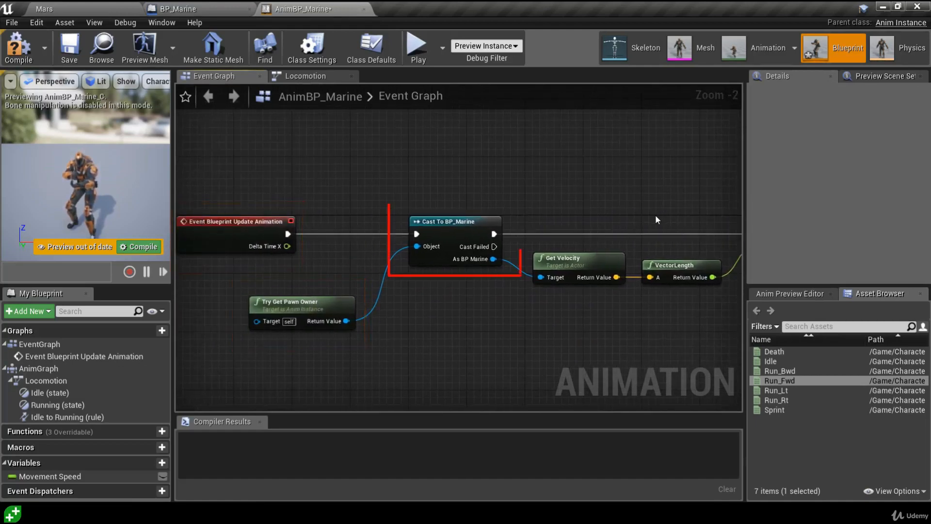
right_click_drag(656, 216, 555, 209)
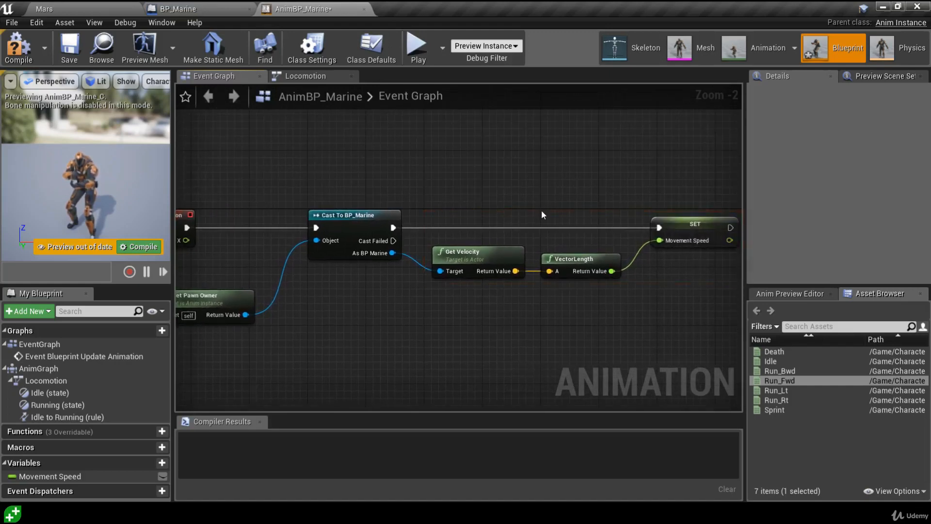
Open the Idle to Running transition rule in the Locomotion graph and place a Get node for Movement Speed
left_click(320, 77)
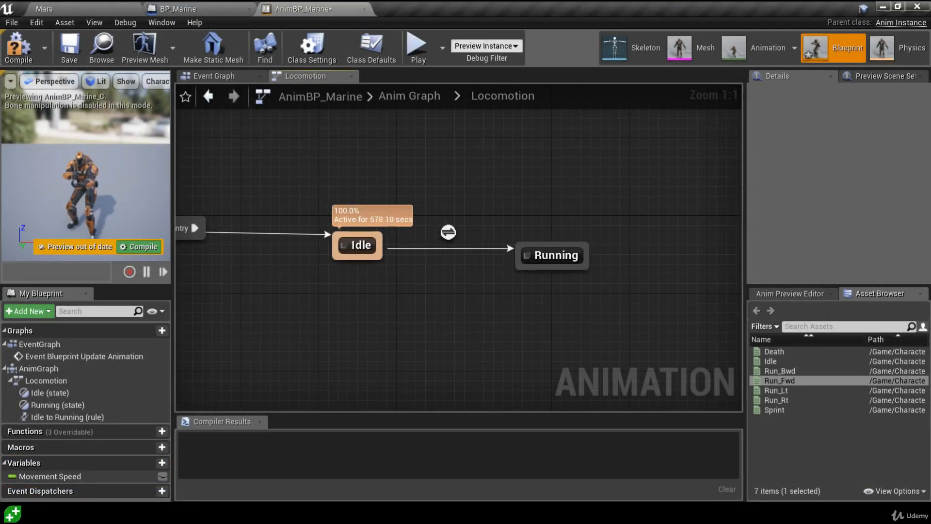
double_click(450, 230)
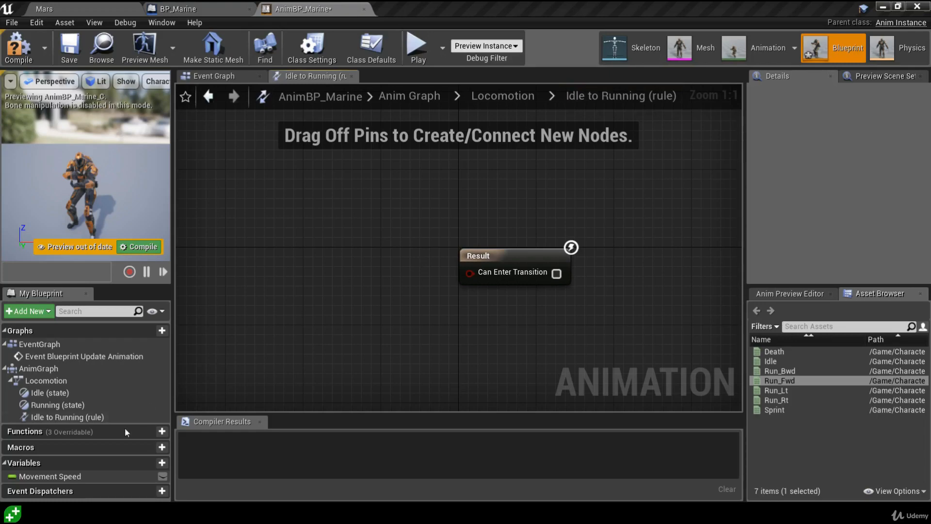
left_click_drag(70, 476, 223, 291)
left_click(238, 308)
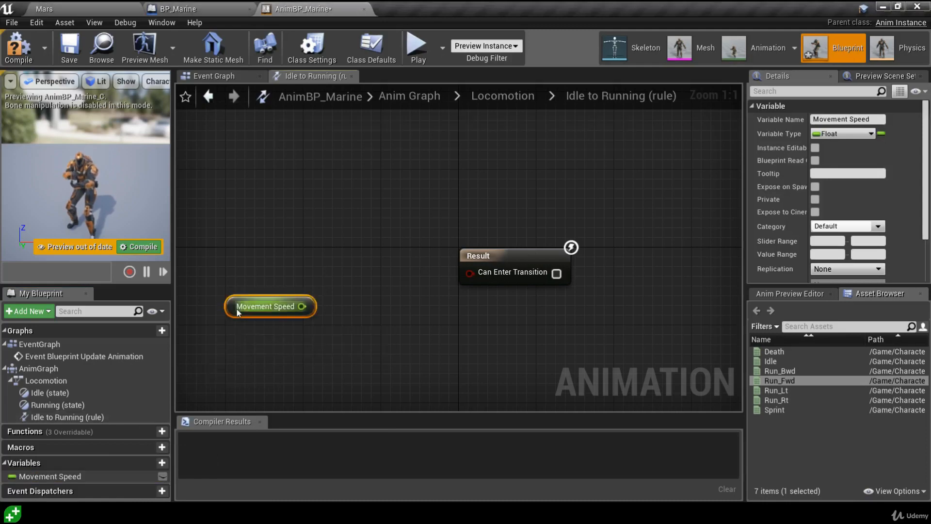
Add a float > float comparison testing Movement Speed against 0.0, and connect its output to Can Enter Transition
left_click_drag(308, 306, 334, 304)
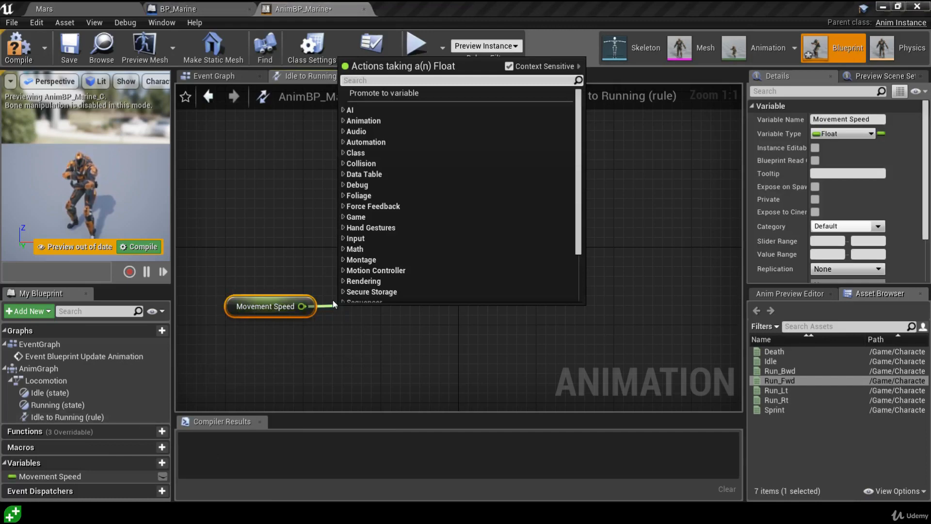
type(">")
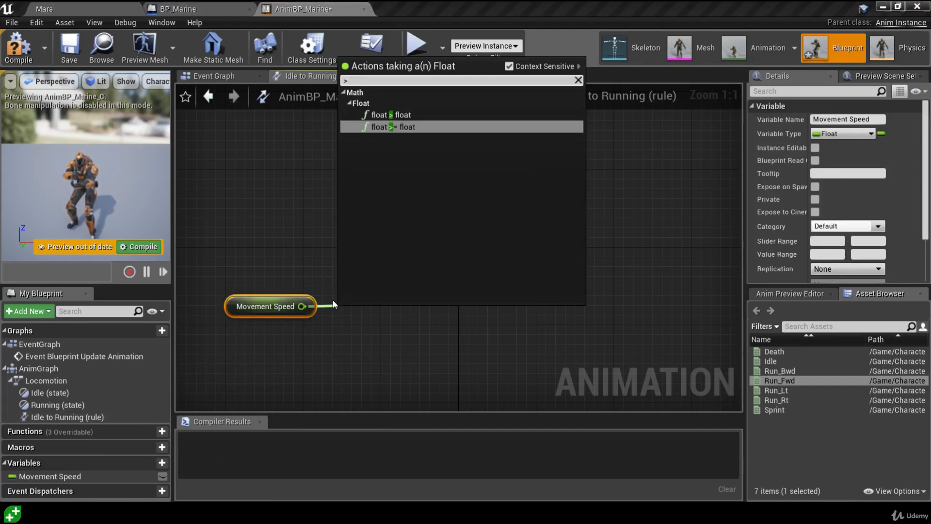
left_click(400, 115)
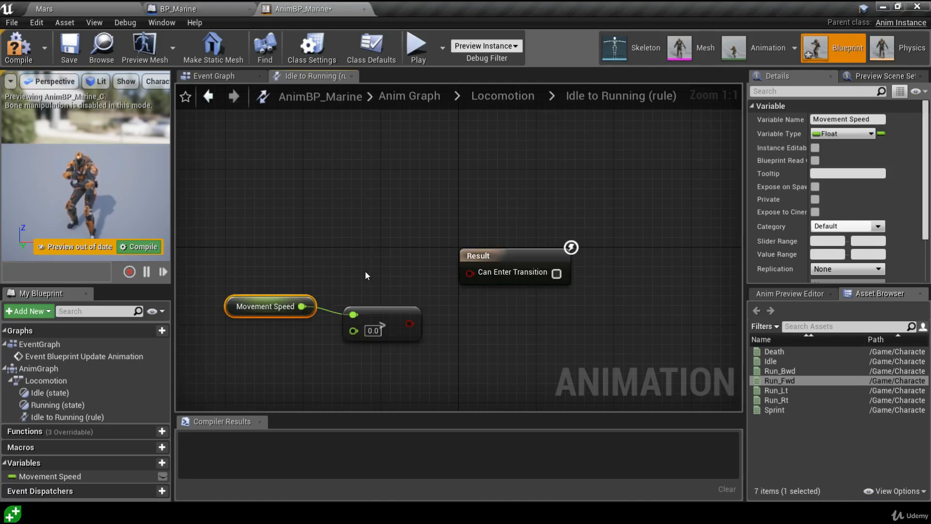
left_click(363, 358)
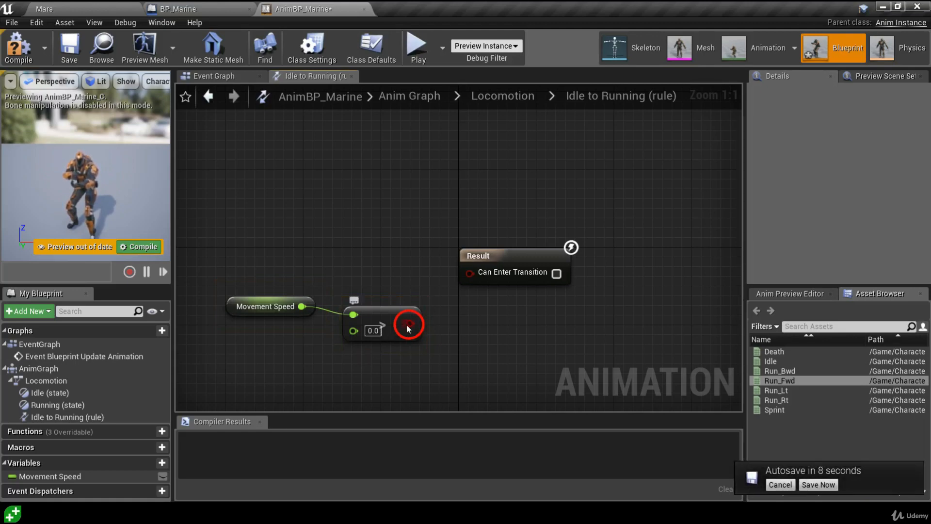
left_click_drag(409, 323, 470, 272)
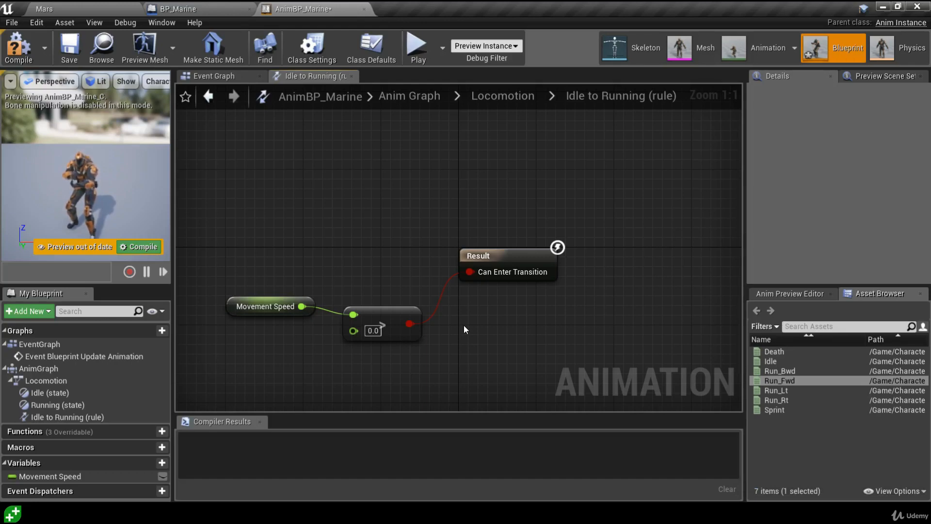
Compile and save AnimBP_Marine, and play-test the Mars level by moving the marine forward
left_click(19, 46)
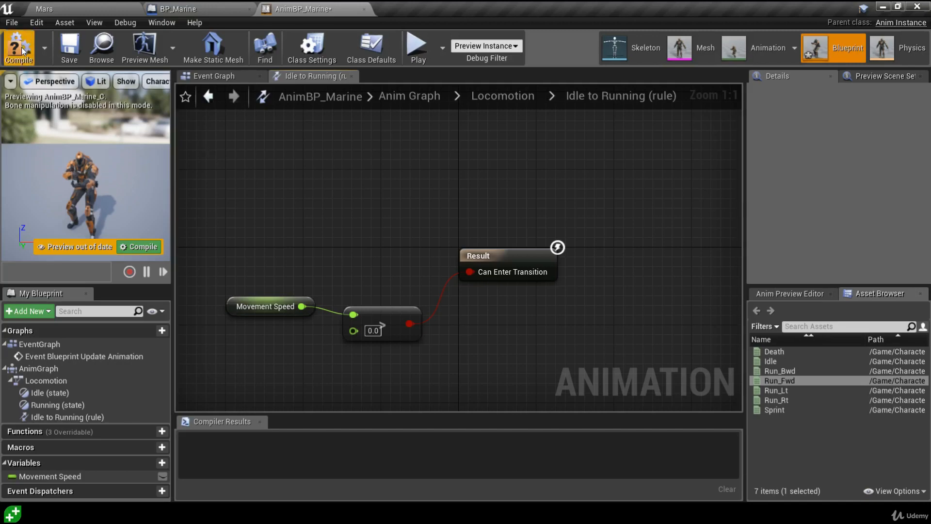
left_click(69, 46)
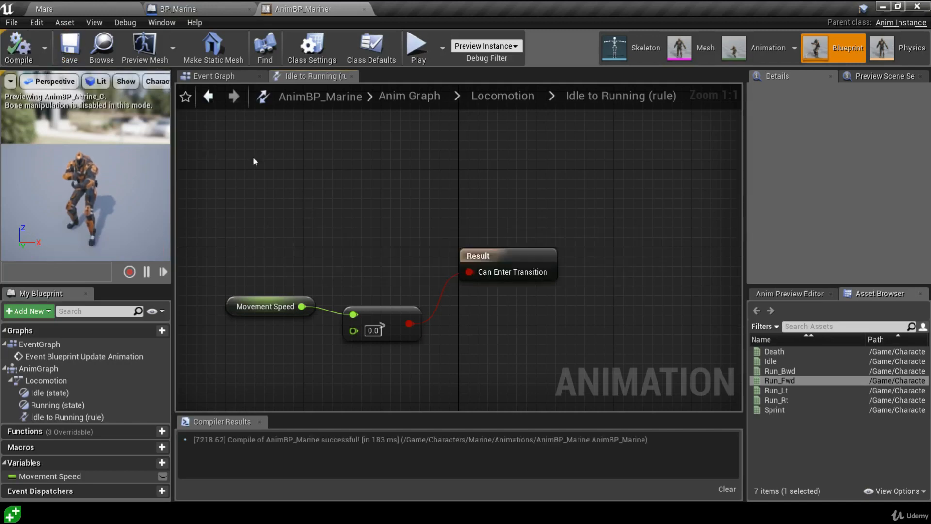
left_click(44, 9)
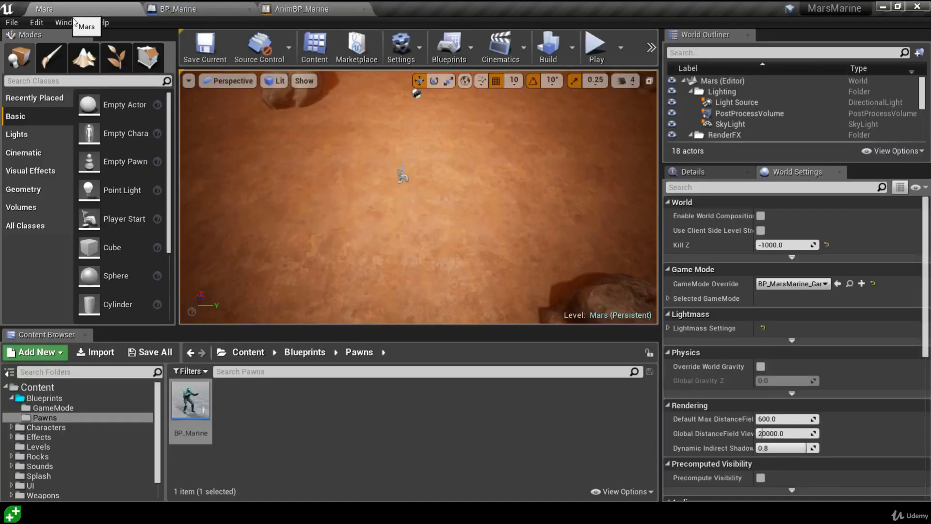
left_click(596, 46)
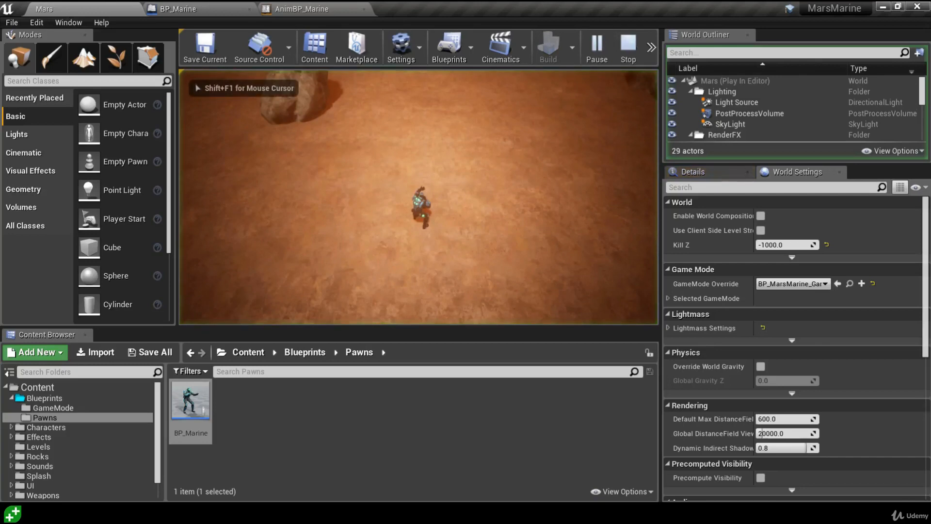
key("w")
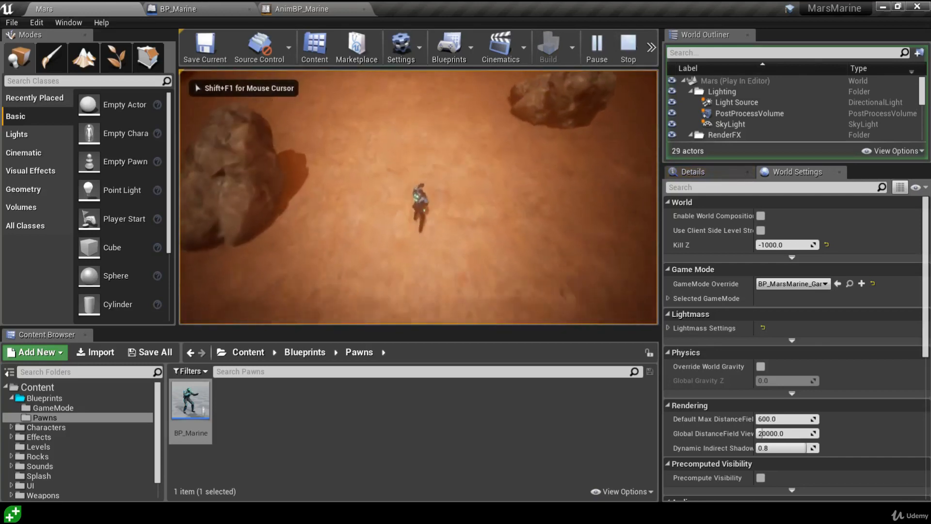
key("w")
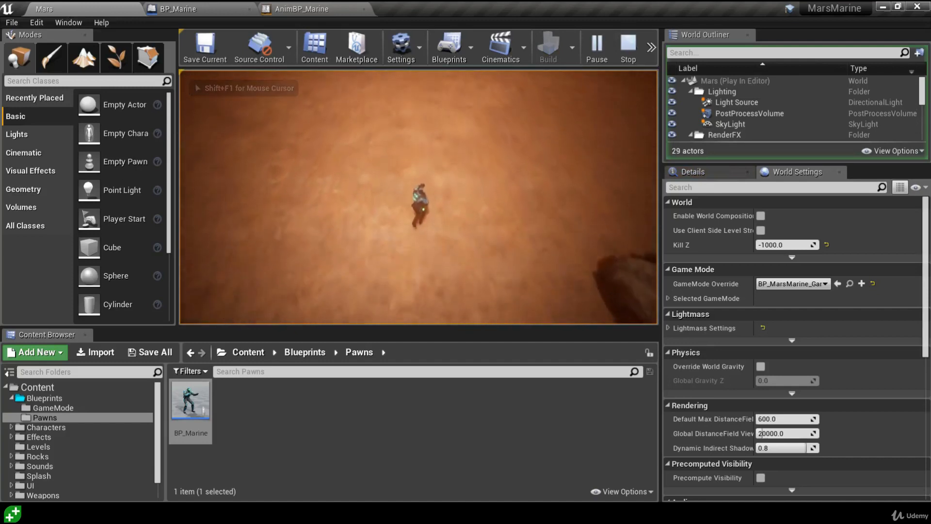
key("w")
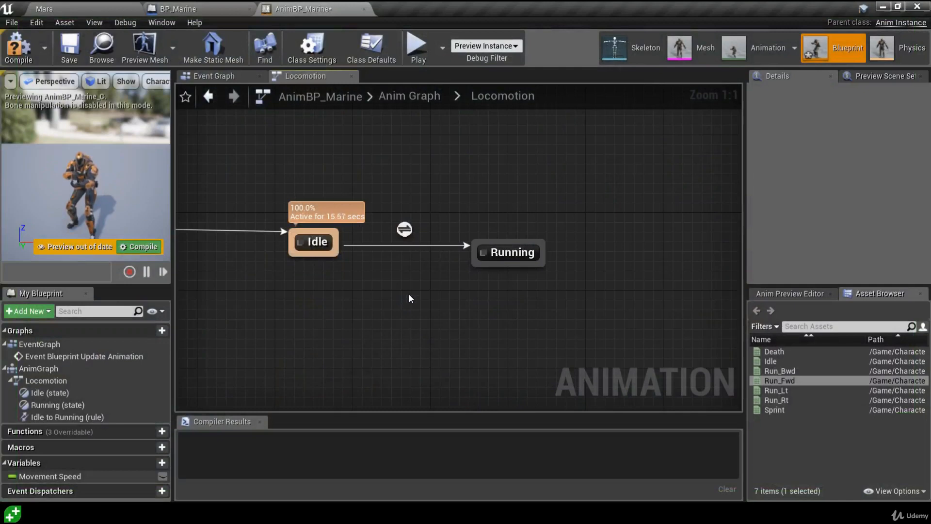
Add a return transition from the Running state to the Idle state in the Locomotion graph
left_click_drag(464, 263, 338, 257)
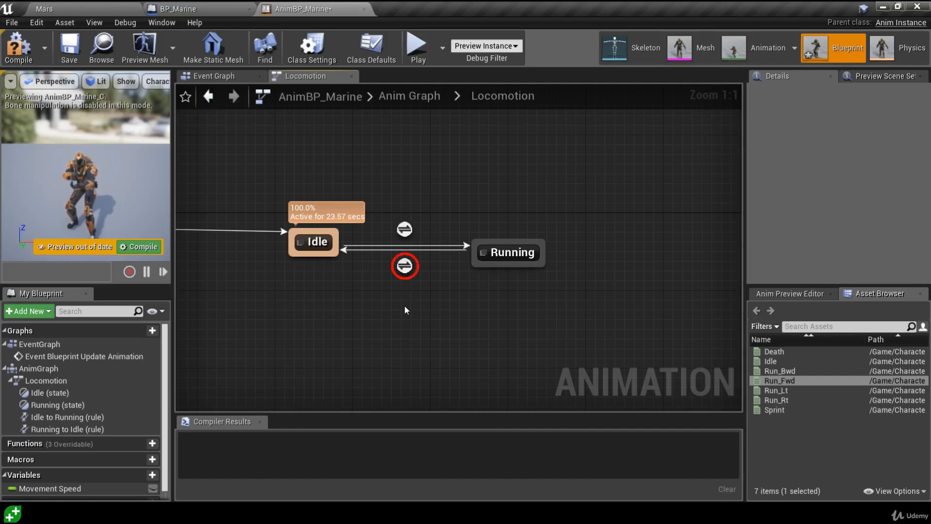
Open the Running to Idle transition rule in the Locomotion graph and place a Get node for Movement Speed
double_click(404, 266)
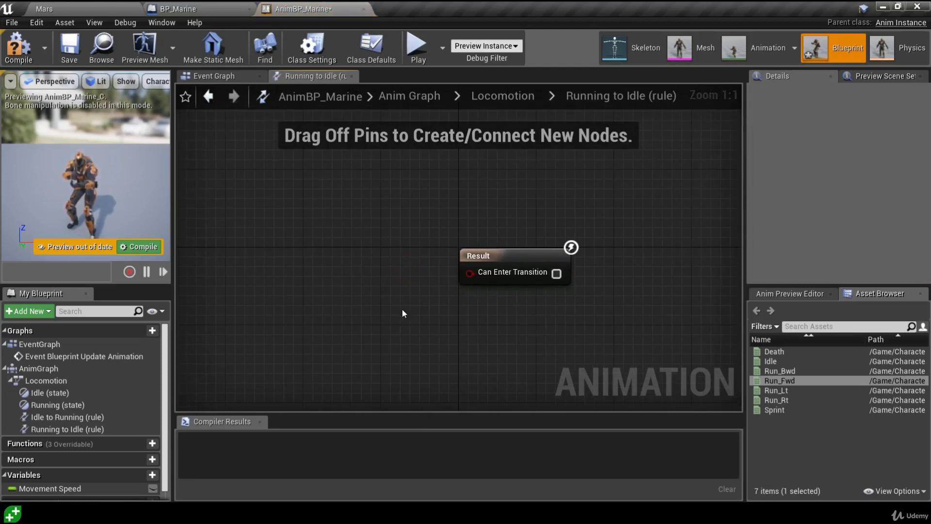
left_click_drag(98, 488, 208, 296)
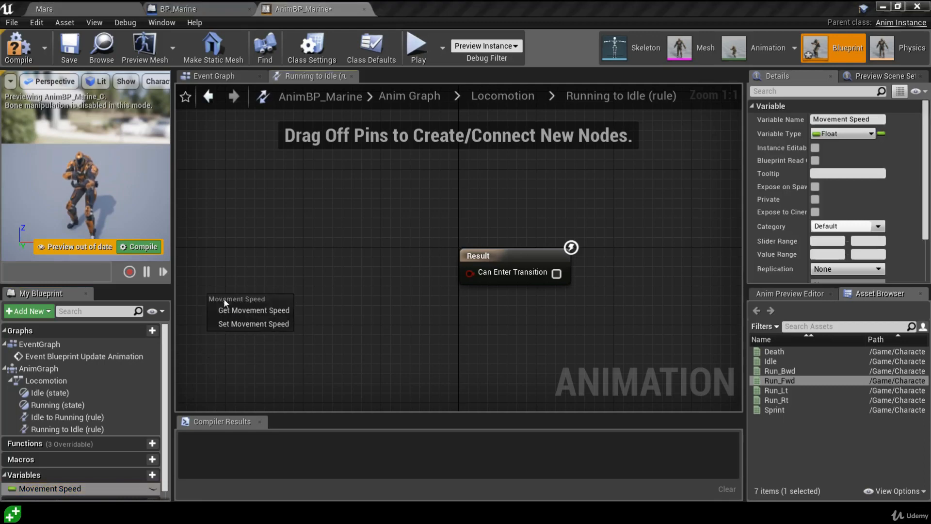
left_click(231, 312)
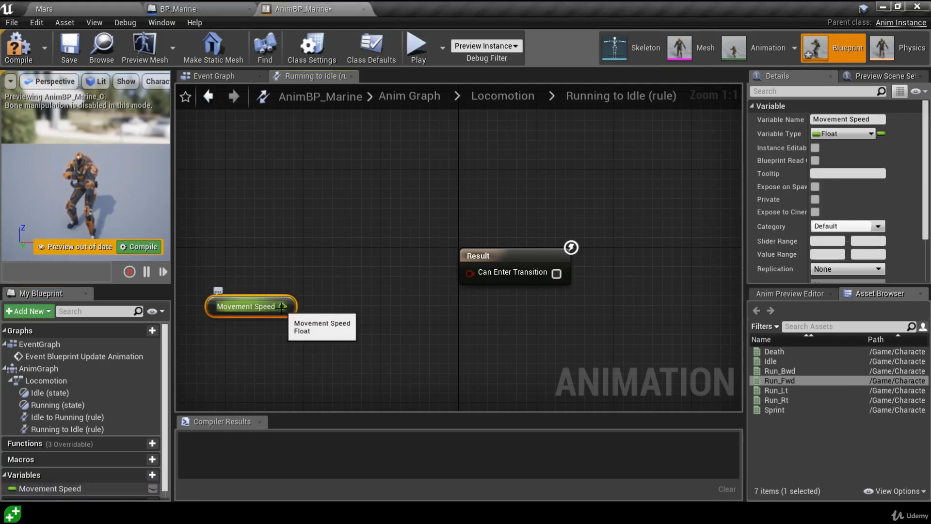
Add an Equal (float) comparison testing Movement Speed against 0.0, and connect its output to Can Enter Transition
left_click_drag(282, 307, 350, 314)
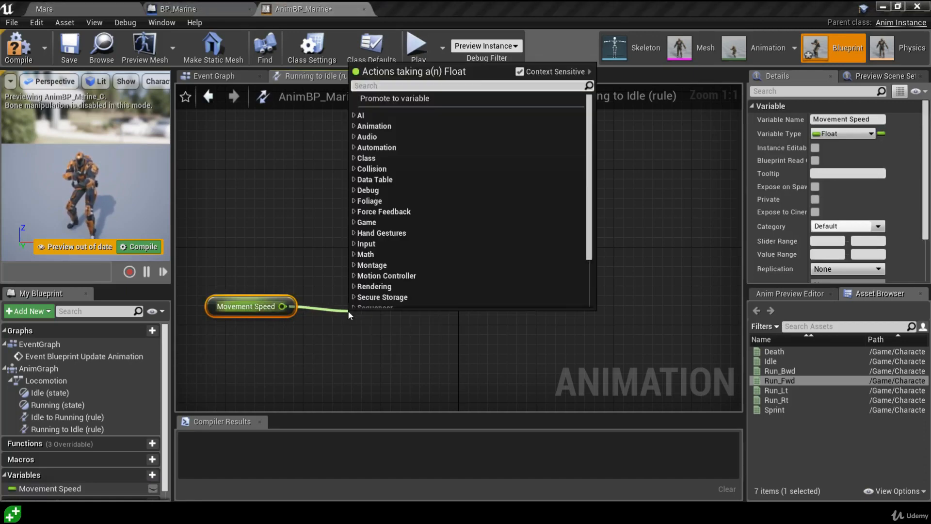
type("=")
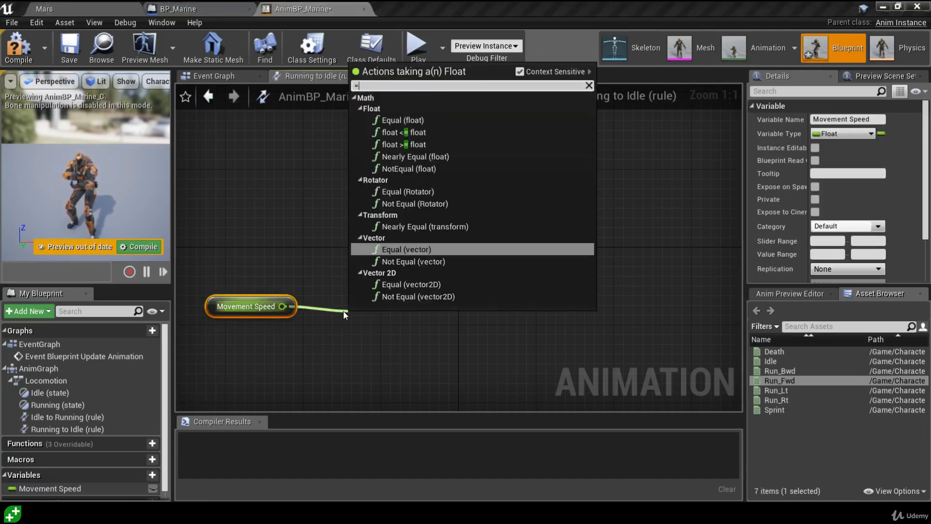
left_click(393, 120)
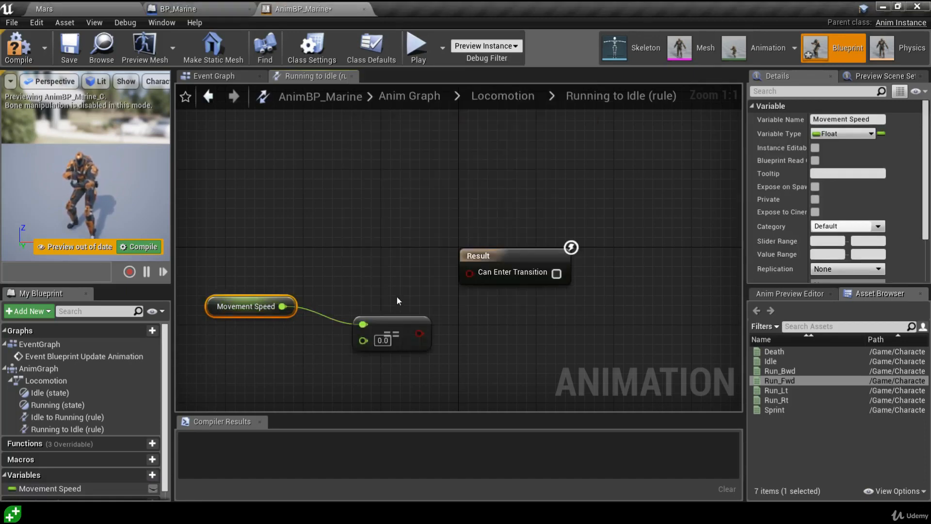
left_click_drag(390, 324, 361, 305)
left_click_drag(223, 274, 284, 334)
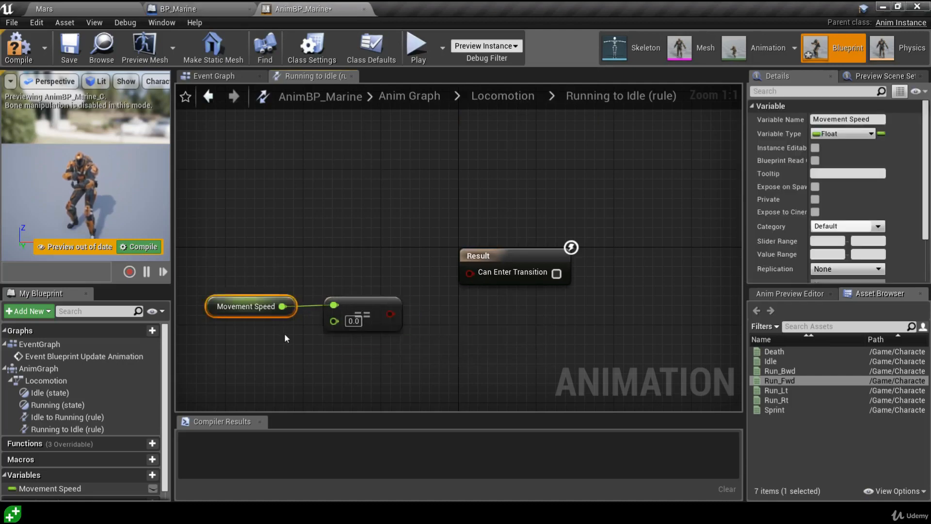
left_click_drag(322, 271, 383, 351)
left_click(382, 350)
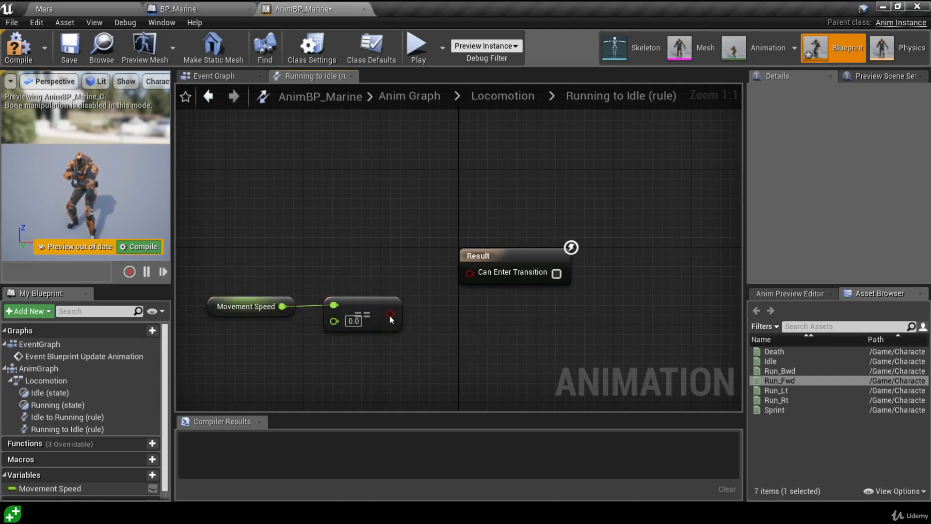
left_click_drag(390, 314, 472, 273)
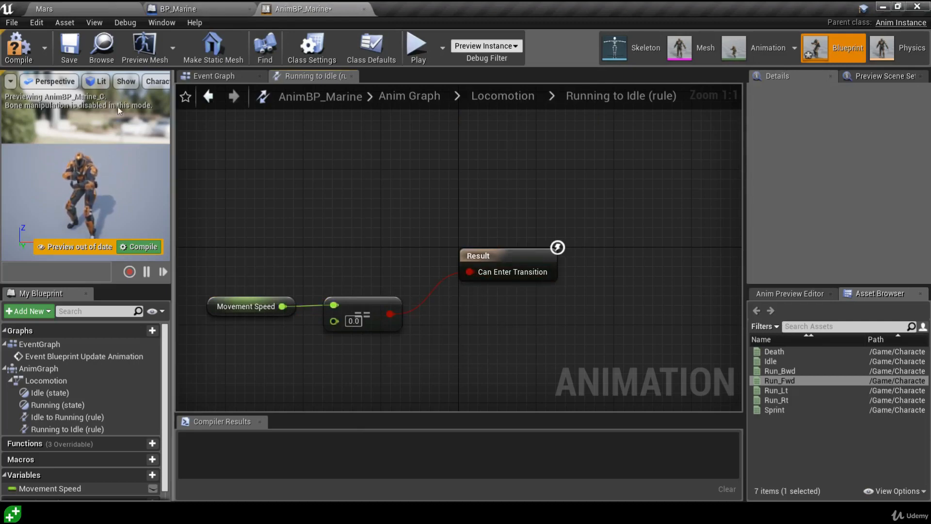
Compile and save AnimBP_Marine, and return to the Locomotion state machine graph
left_click(17, 46)
left_click(69, 48)
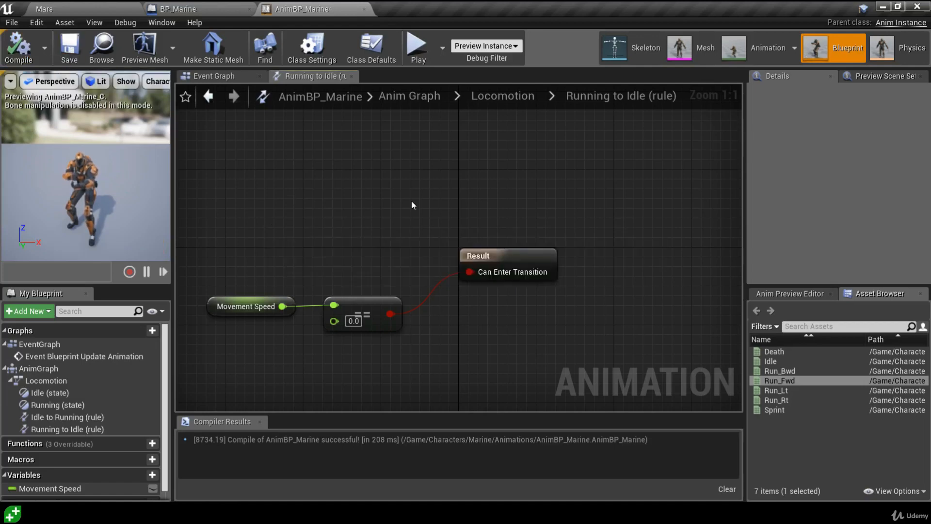
left_click(499, 97)
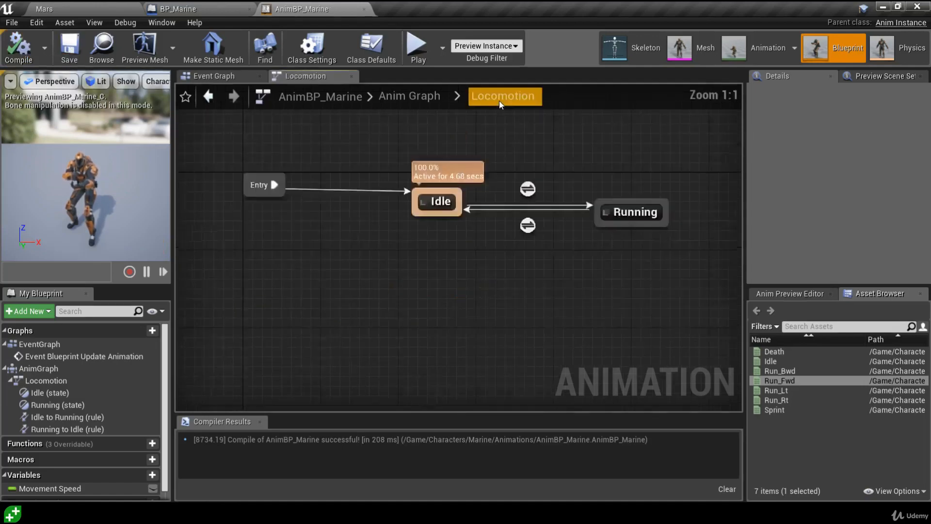
right_click_drag(499, 100, 424, 188)
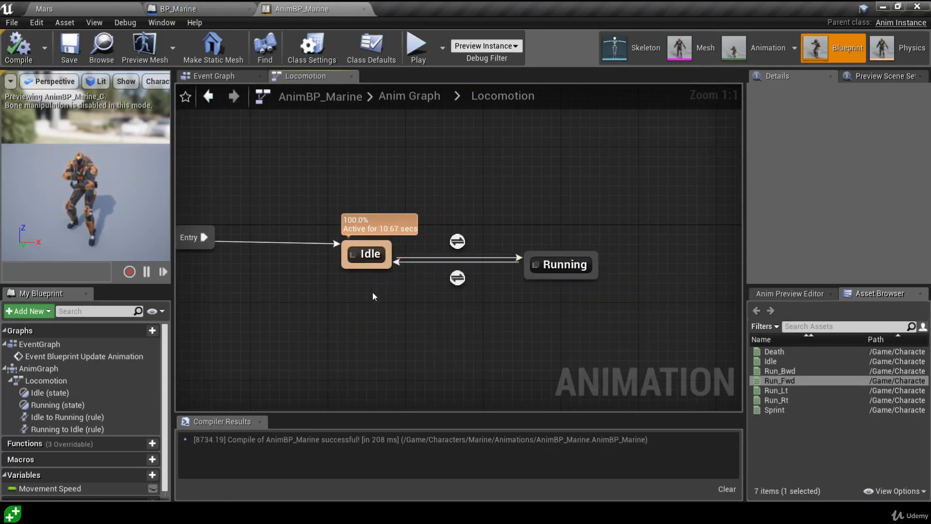
Play-test the Mars level by running the marine forward, backward and sideways with stops to check the Idle and Running switching
left_click(48, 8)
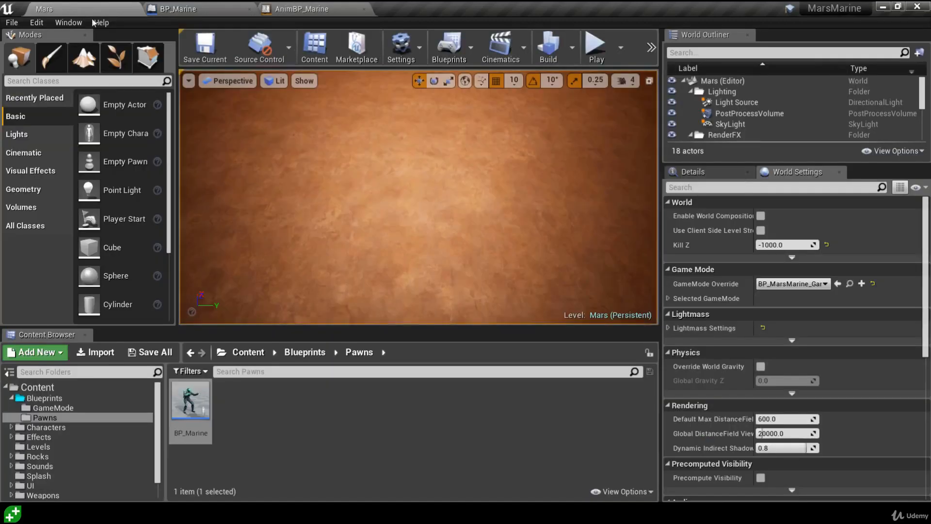
left_click(598, 49)
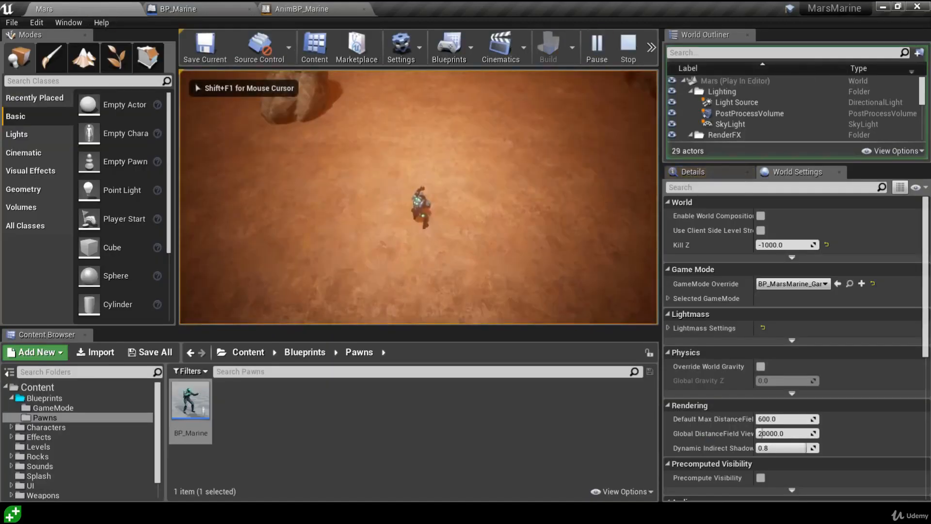
key("w")
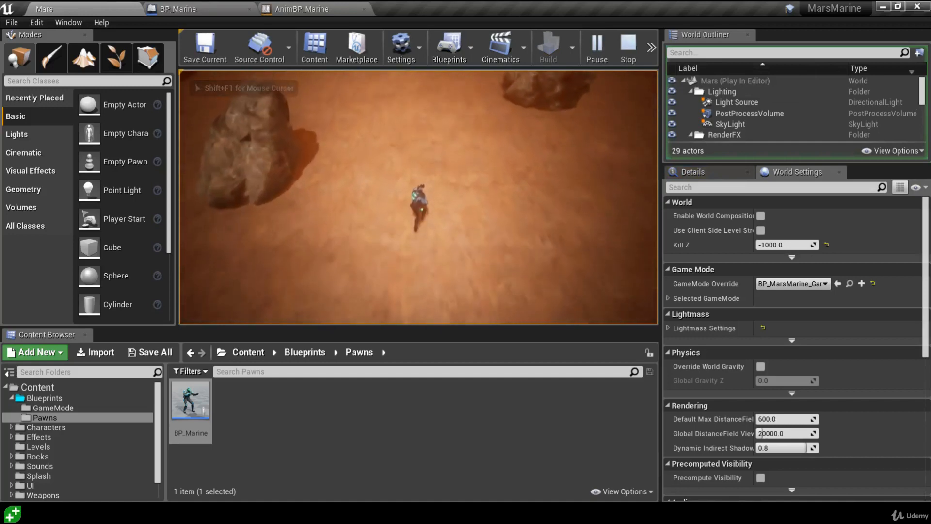
key("w")
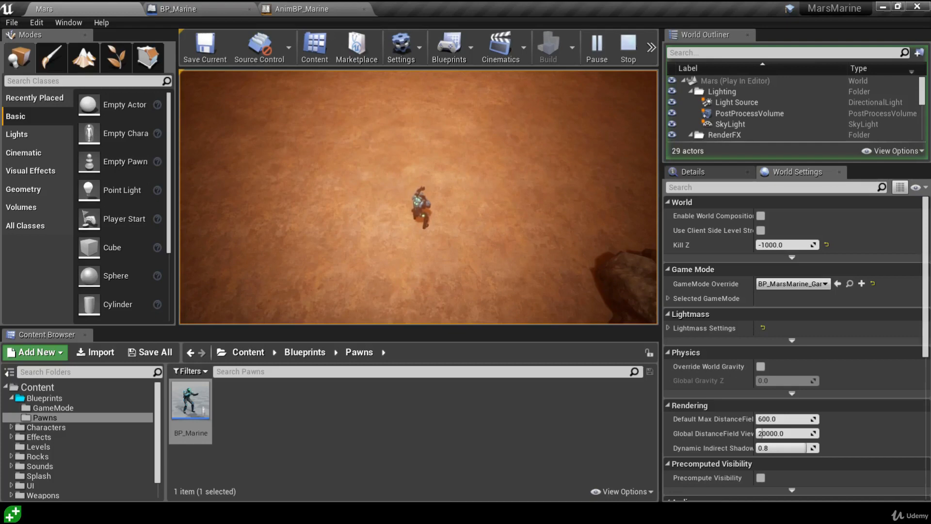
key("d")
key("a")
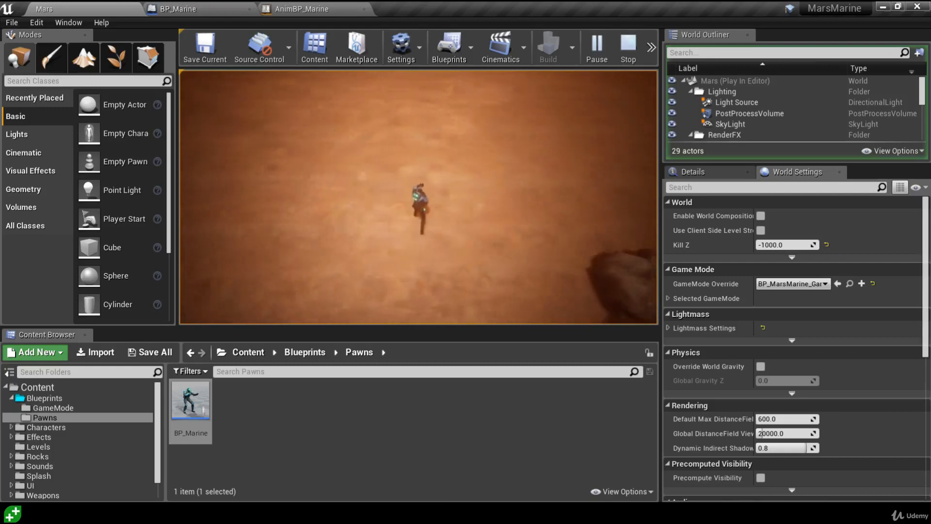
key("s")
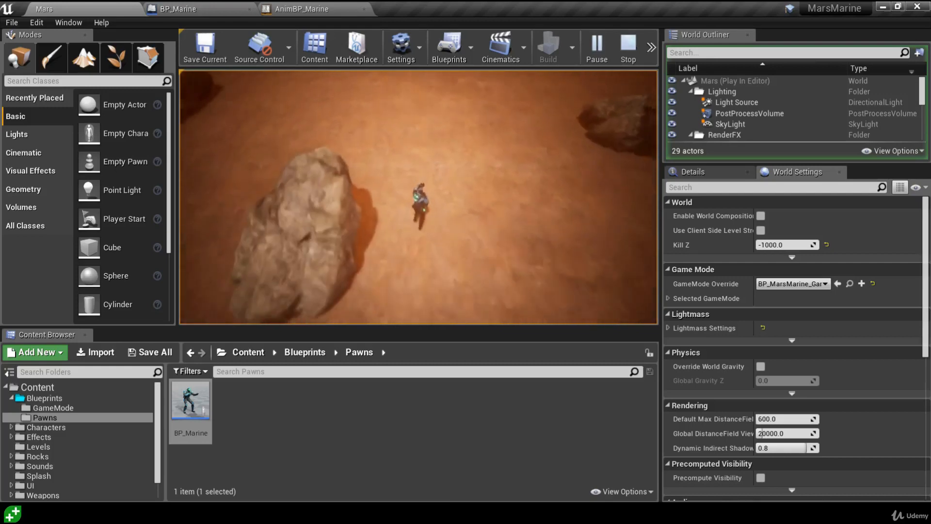
key("d")
key("w")
key("a")
key("s")
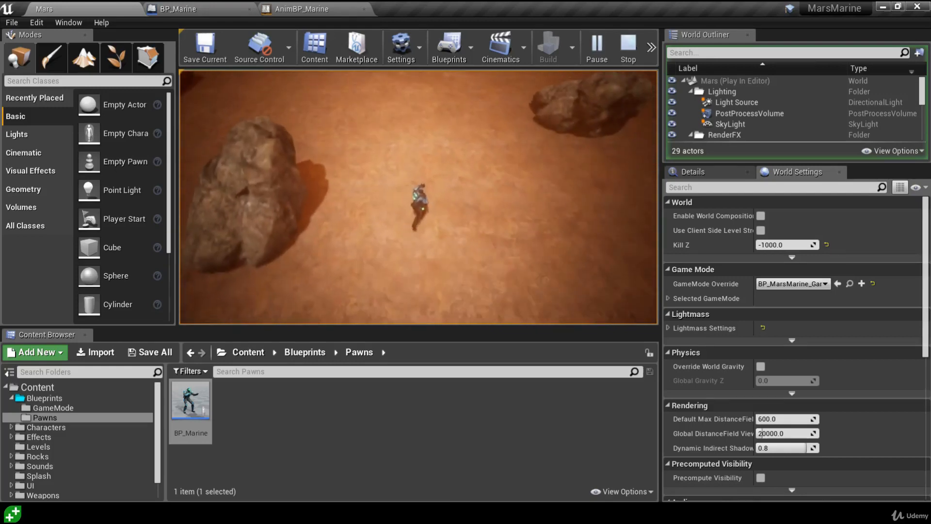